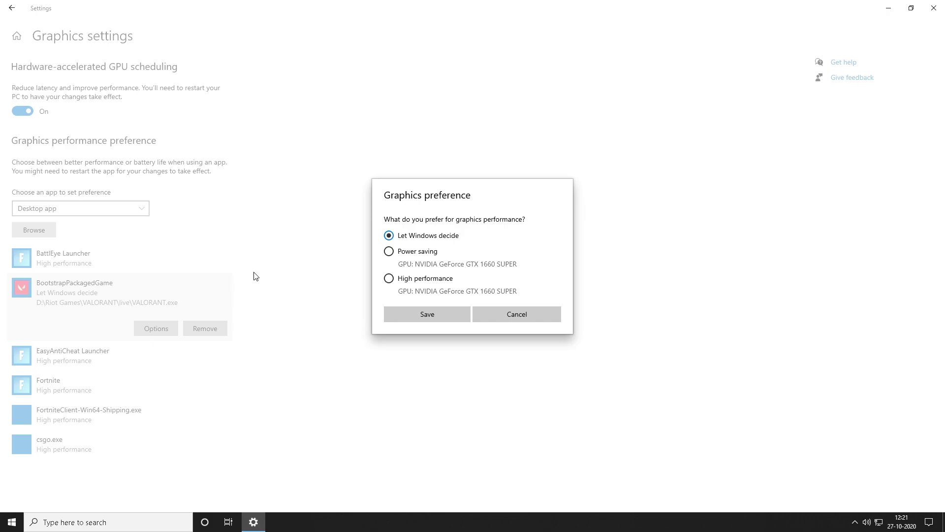
Set the BootstrapPackagedGame graphics preference to High performance, save it, and close Settings.
left_click(389, 279)
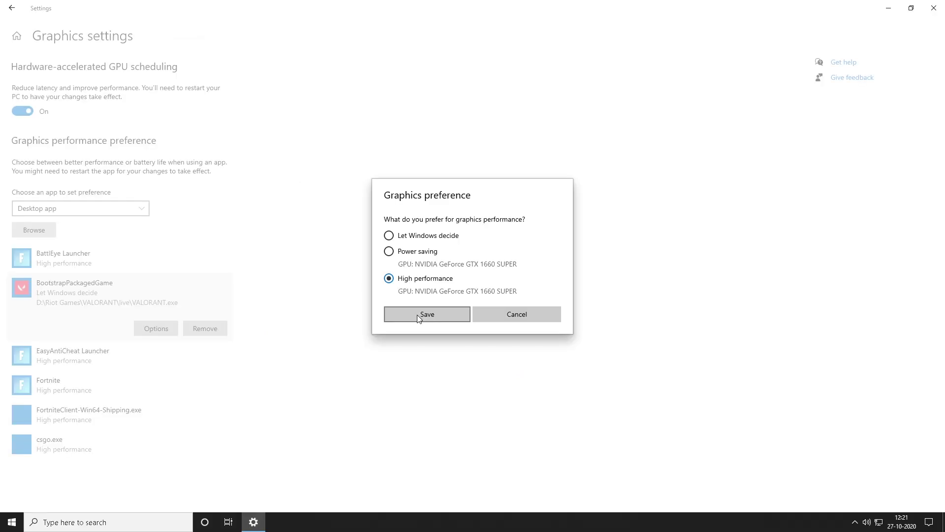
left_click(418, 318)
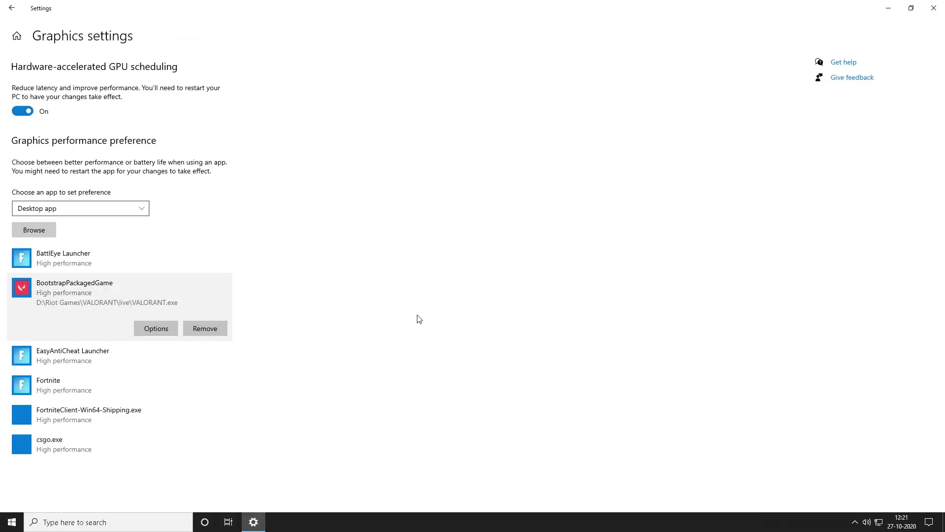
left_click(932, 9)
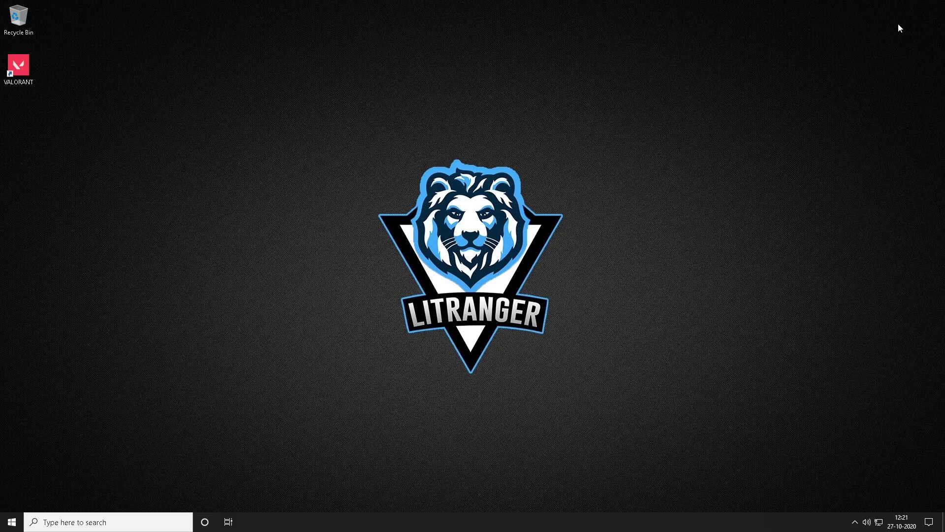
Open the file location of the VALORANT desktop shortcut and bring up the properties of the VALORANT application there.
right_click(15, 67)
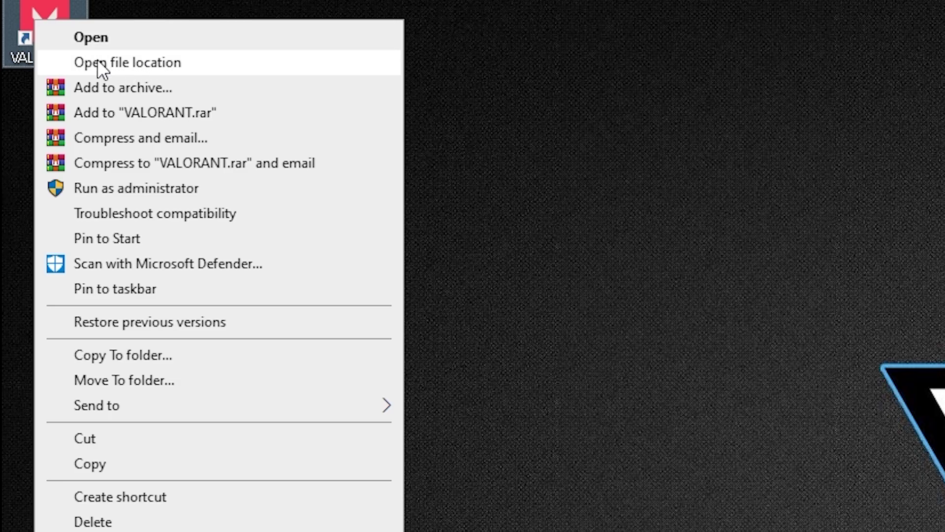
left_click(136, 65)
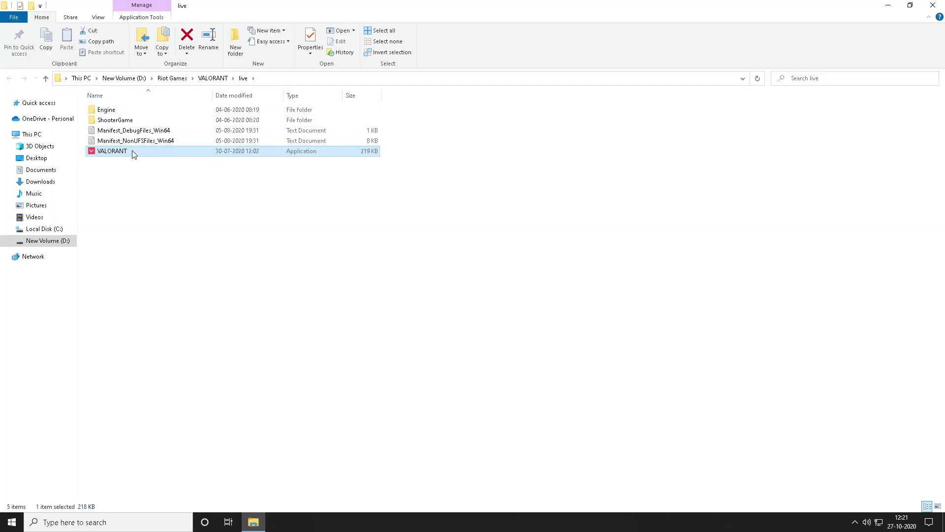
left_click(125, 152)
right_click(125, 151)
left_click(301, 170)
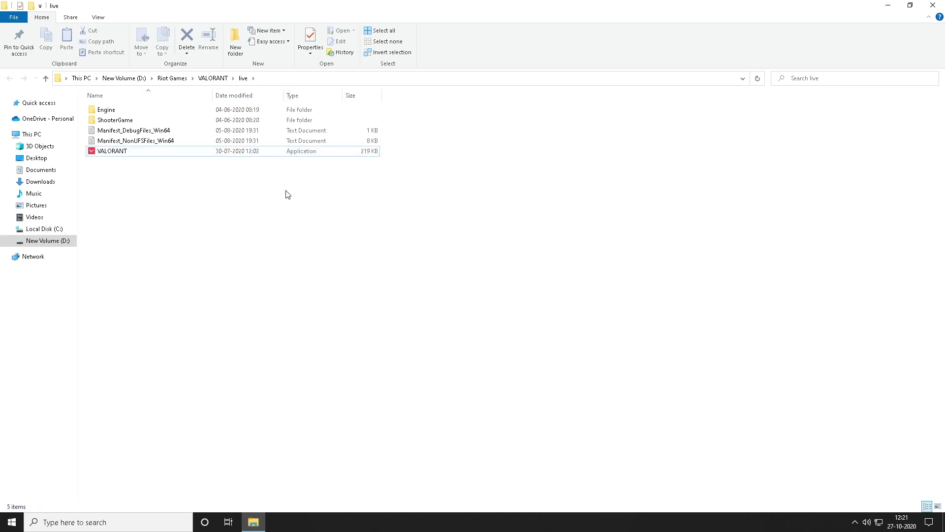
left_click(113, 153)
right_click(112, 154)
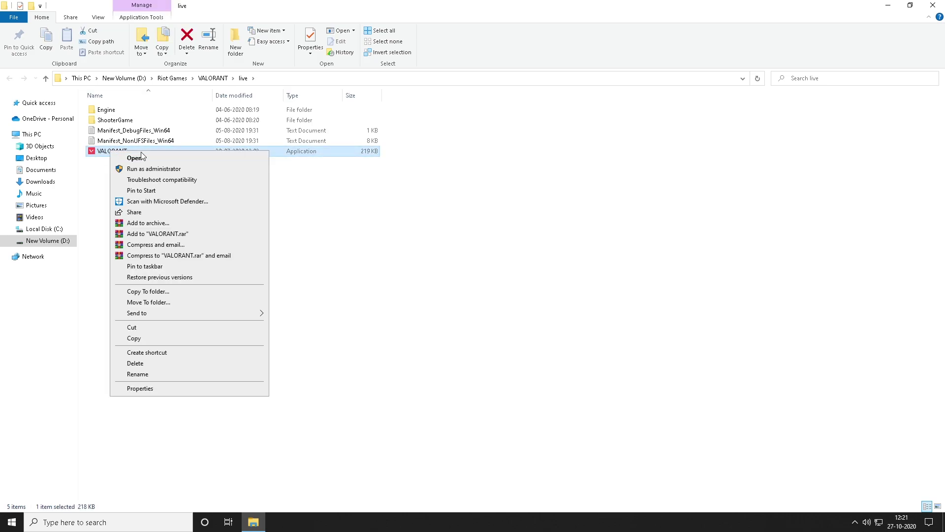
left_click(158, 389)
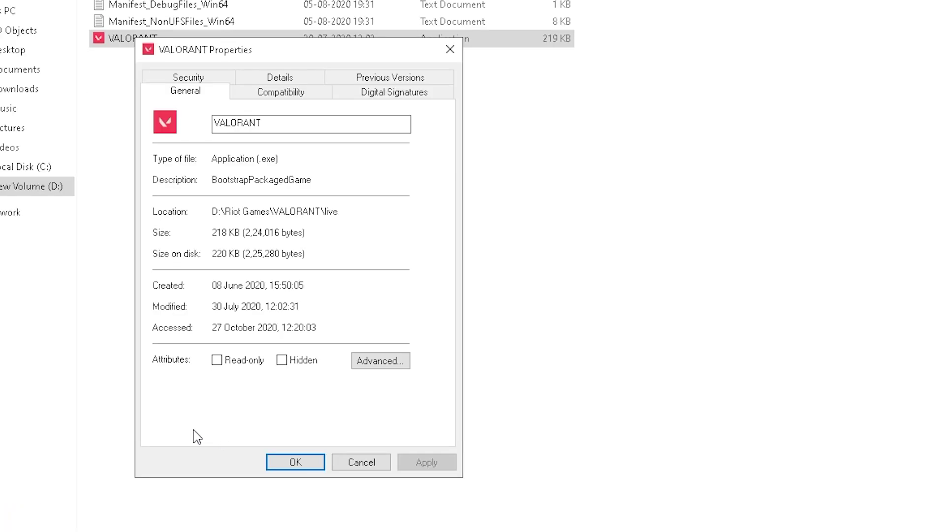
Disable fullscreen optimizations in the compatibility settings of VALORANT, leaving registration for restart off.
left_click(280, 92)
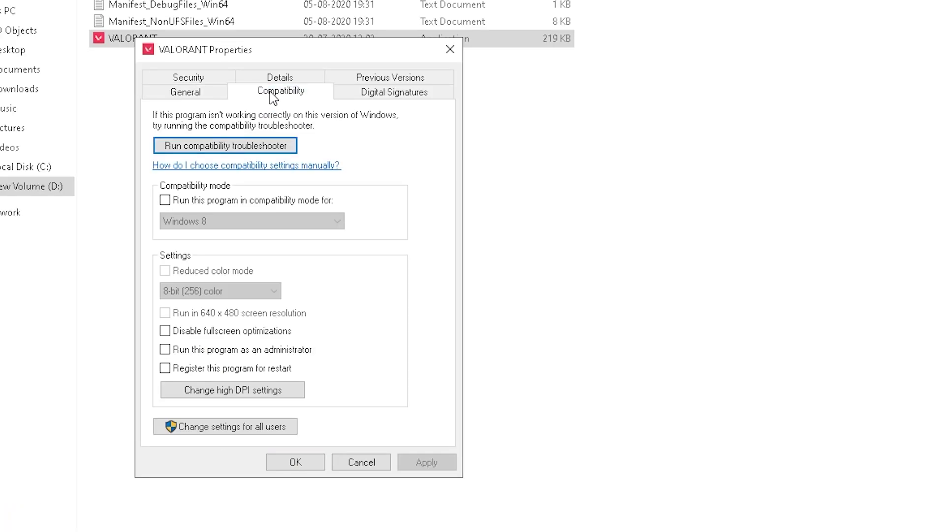
left_click(199, 331)
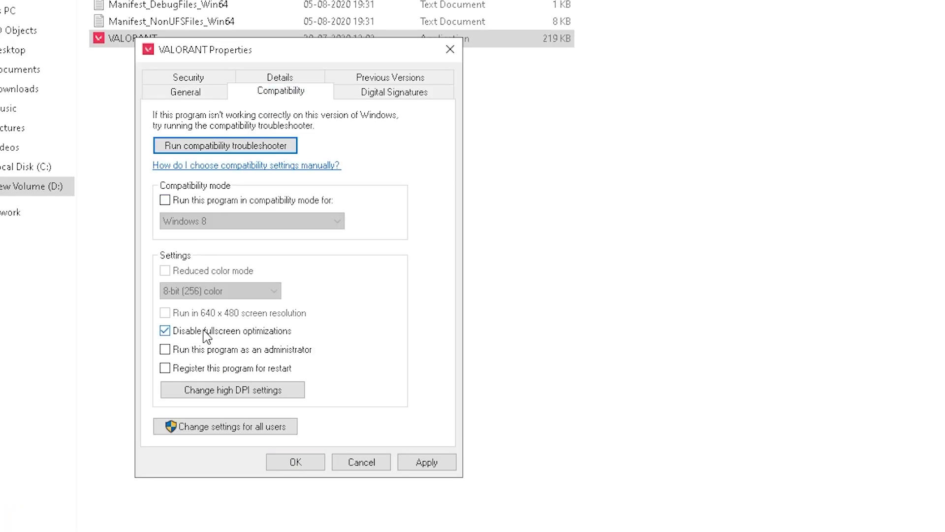
left_click(212, 369)
left_click(212, 368)
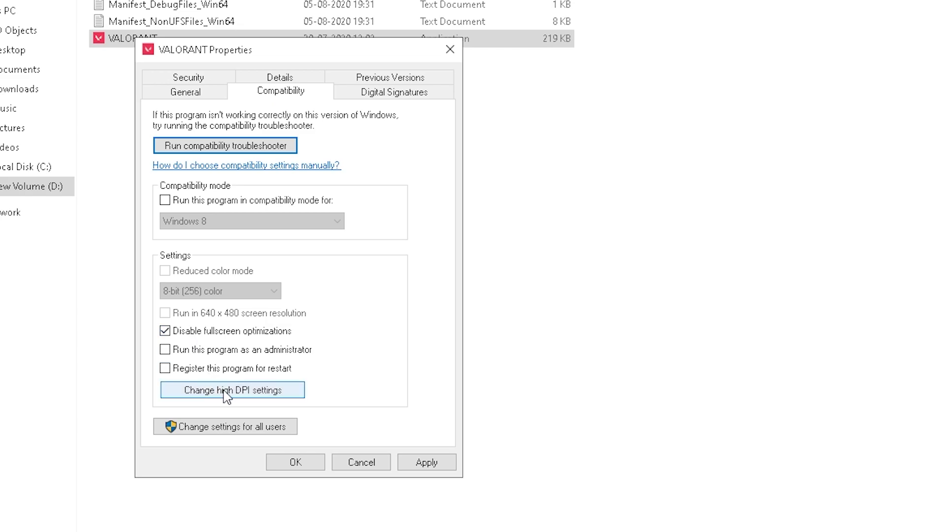
Override VALORANT's high DPI scaling behavior with scaling performed by Application, apply the properties, and close the folder.
left_click(226, 392)
left_click(215, 362)
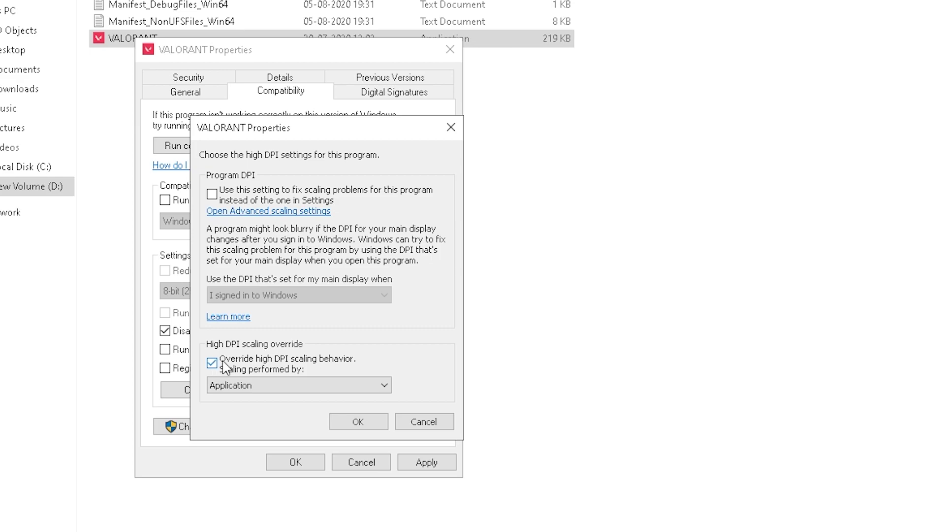
left_click(239, 386)
left_click(238, 401)
left_click(344, 424)
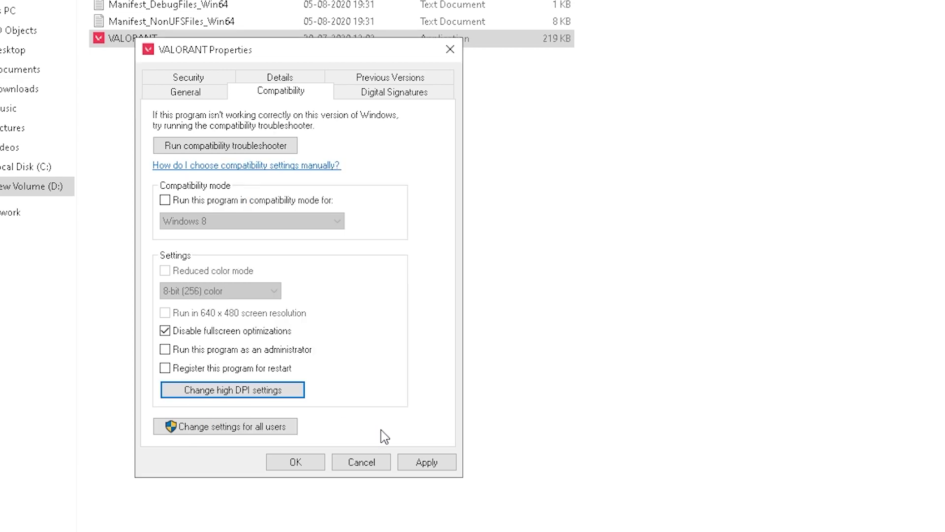
left_click(406, 458)
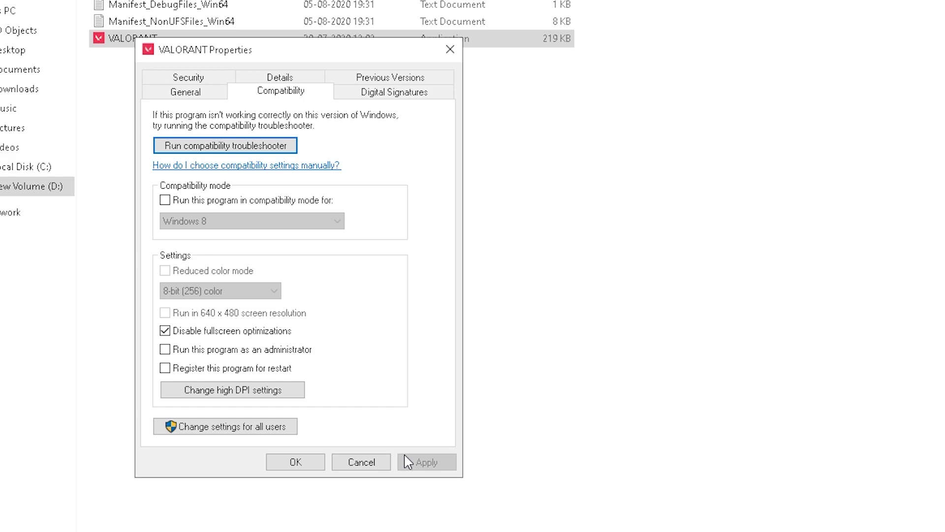
left_click(298, 462)
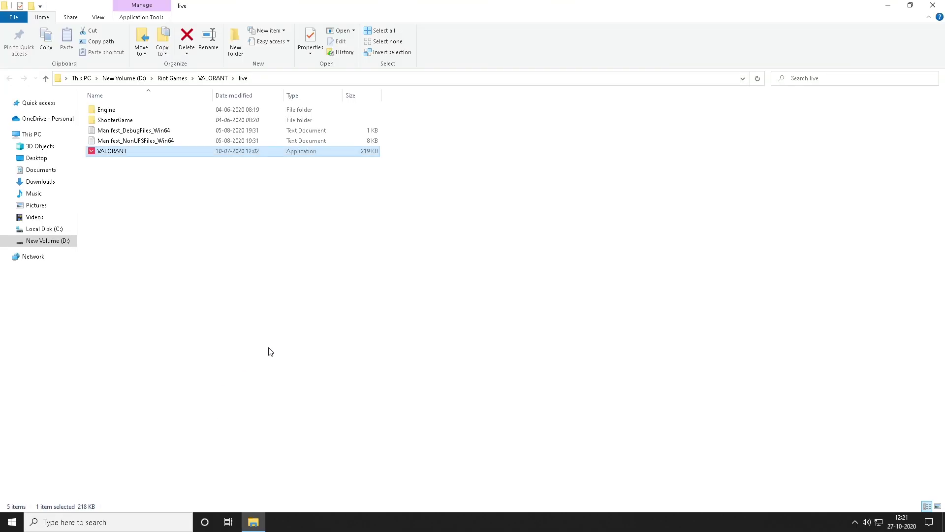
left_click(930, 10)
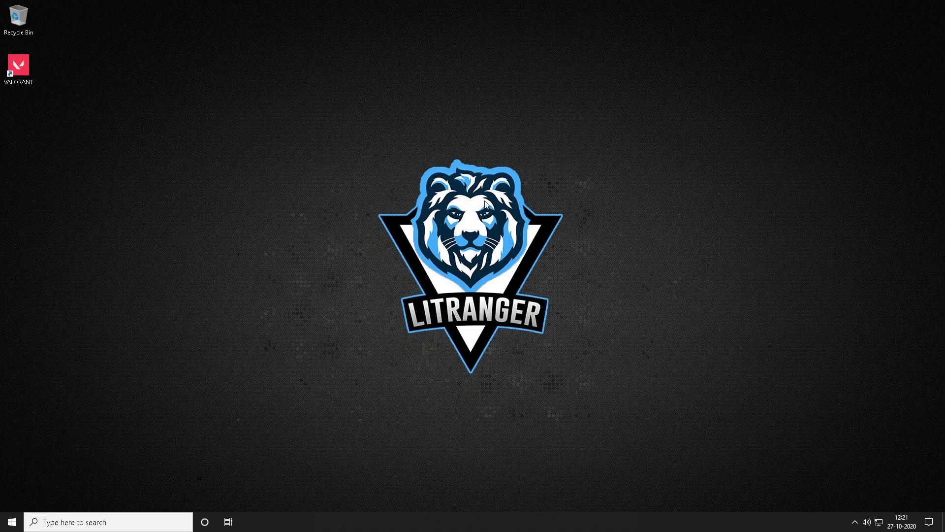
Search for "settings" to open Windows Settings, go to Gaming, and leave Xbox Game Bar switched off.
left_click(148, 522)
type("sett")
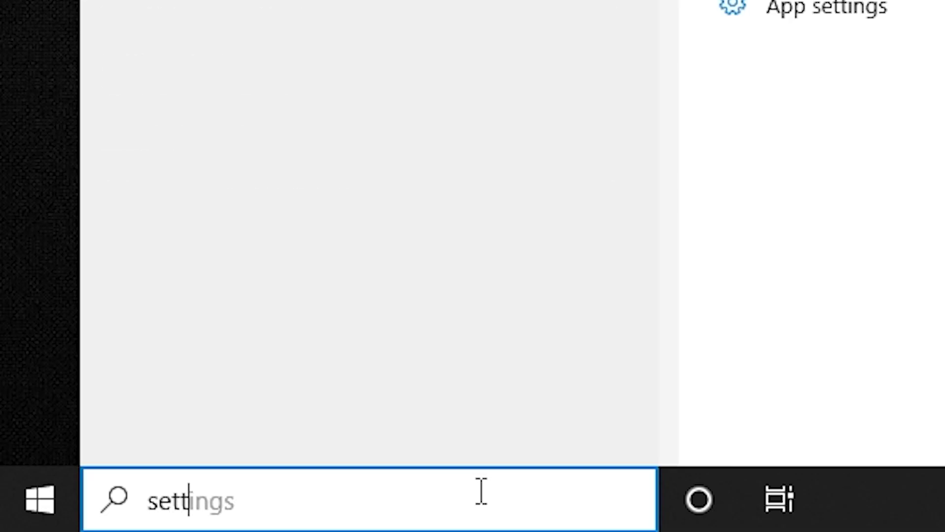
type("ings")
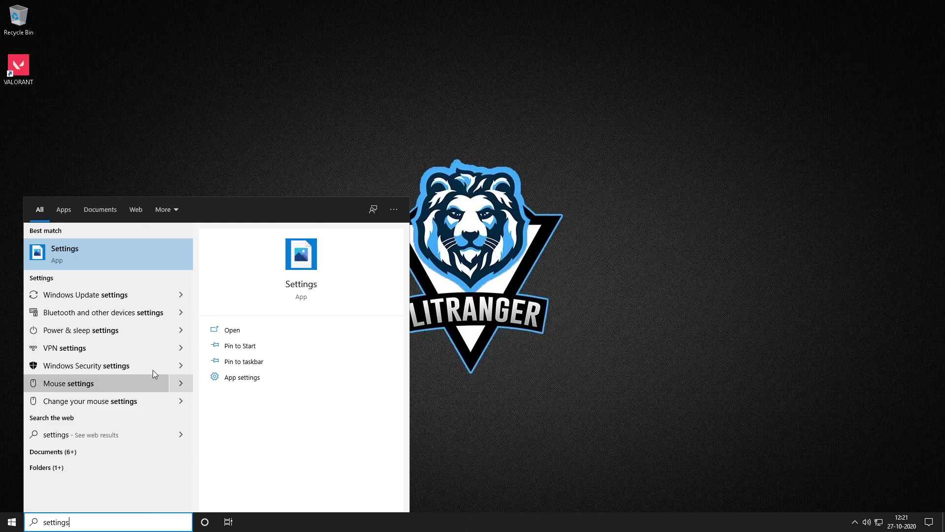
left_click(96, 249)
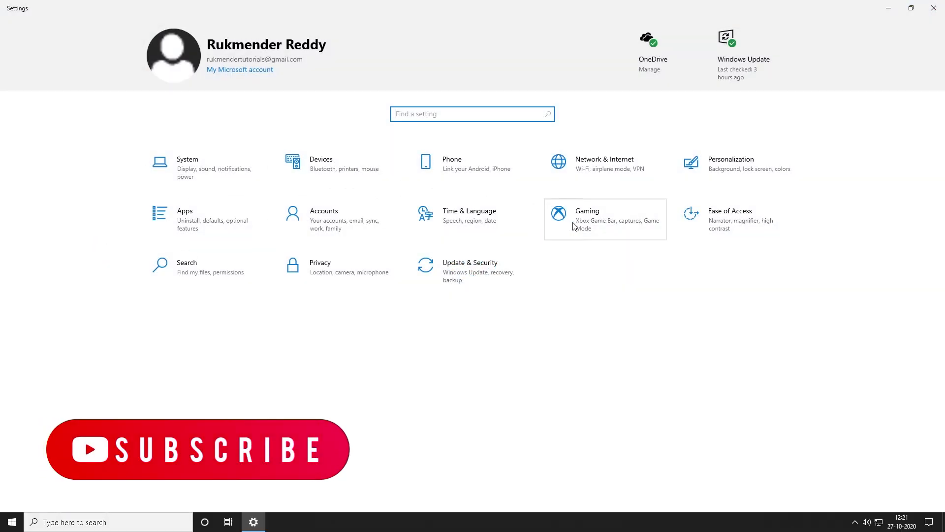
left_click(593, 214)
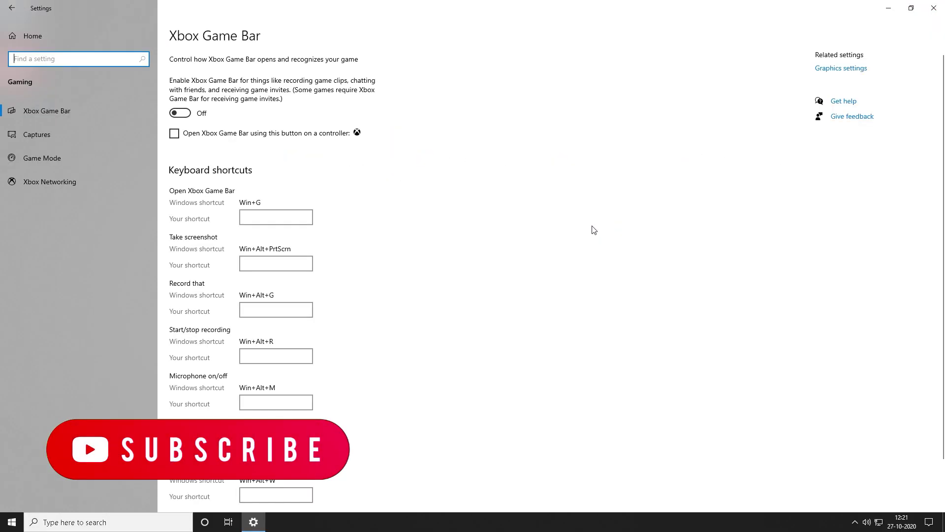
left_click(200, 285)
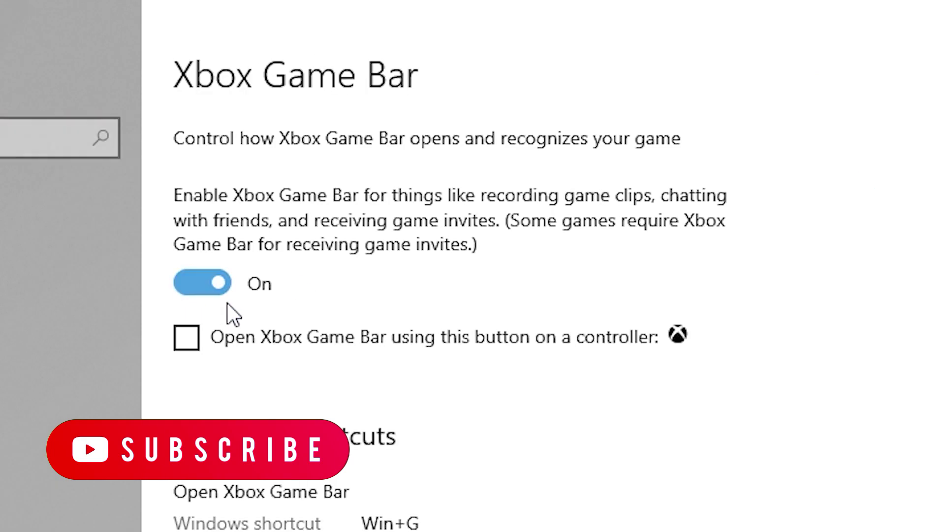
left_click(182, 294)
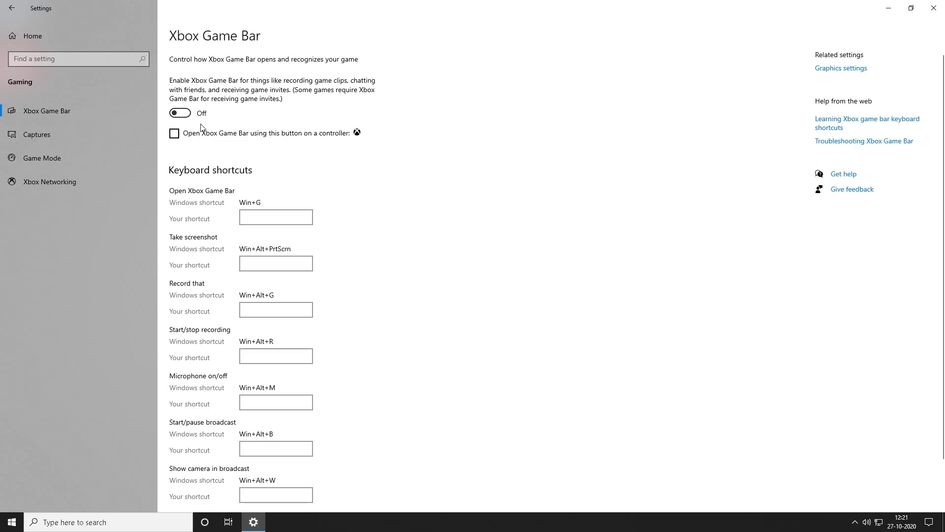
Set Game Mode to off in the Gaming settings and close Settings.
left_click(45, 158)
left_click(181, 98)
left_click(187, 98)
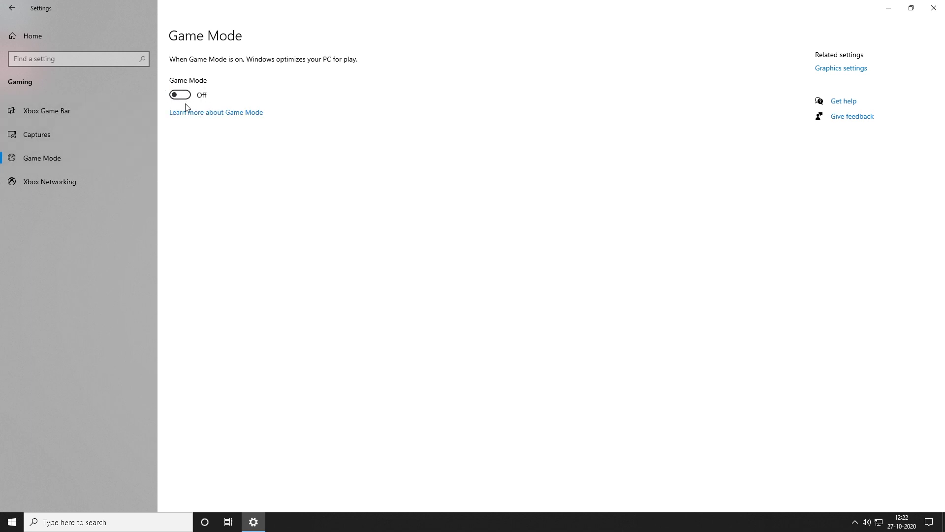
left_click(932, 18)
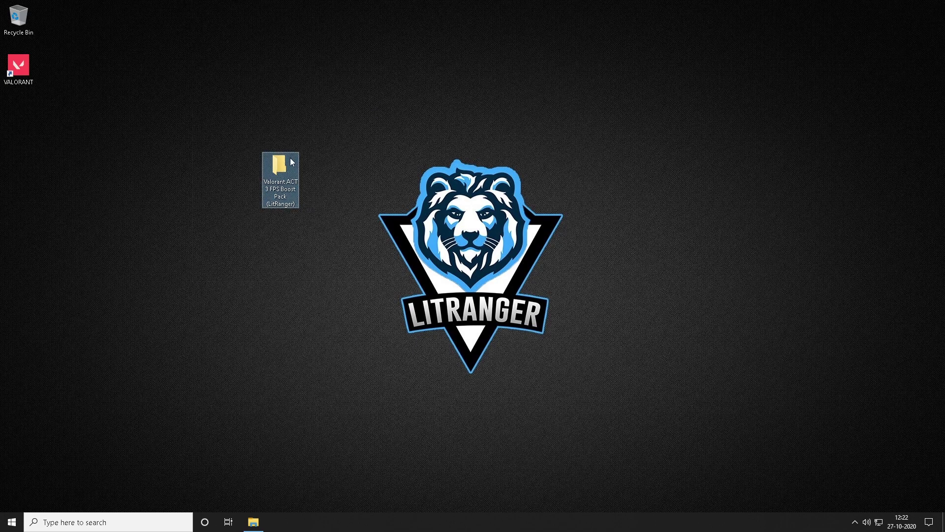
Open the Valorant ACT 3 FPS Boost Pack (LitRanger) folder on the desktop and go into its Scripts subfolder.
double_click(287, 178)
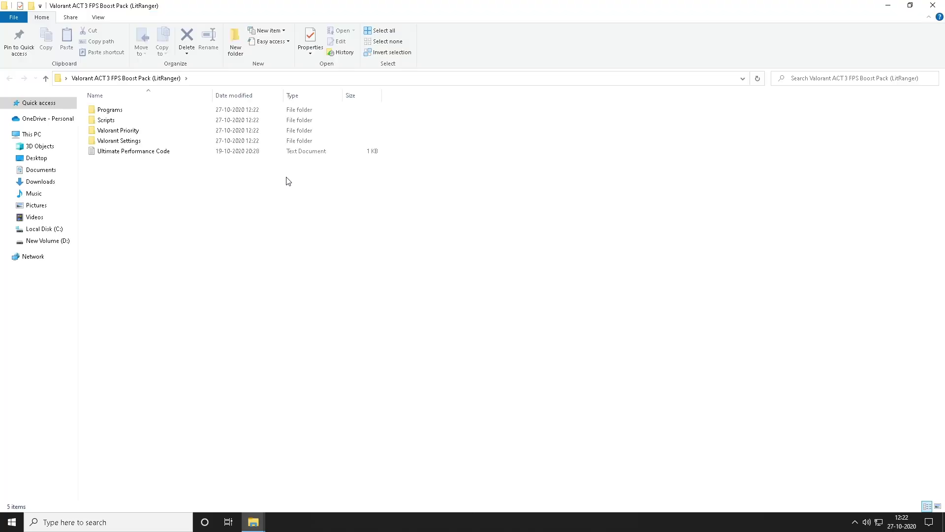
left_click_drag(288, 191, 83, 104)
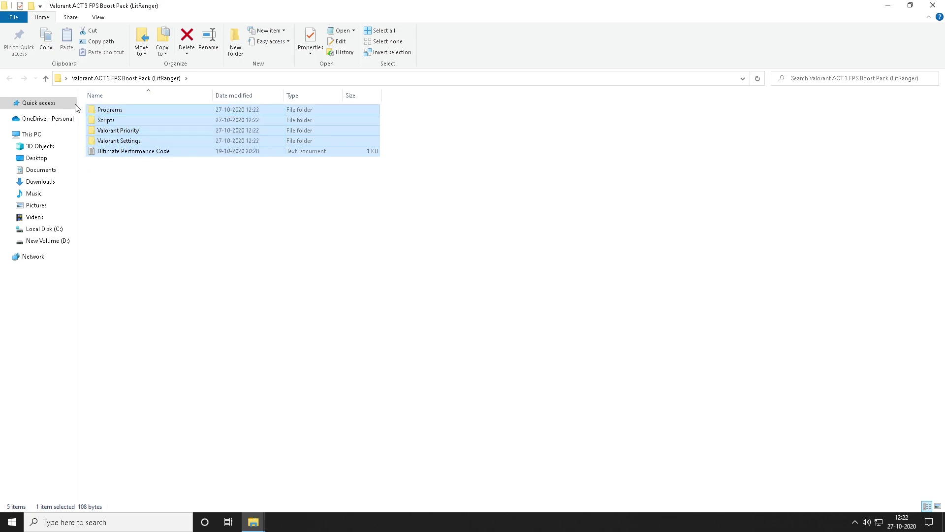
left_click(138, 172)
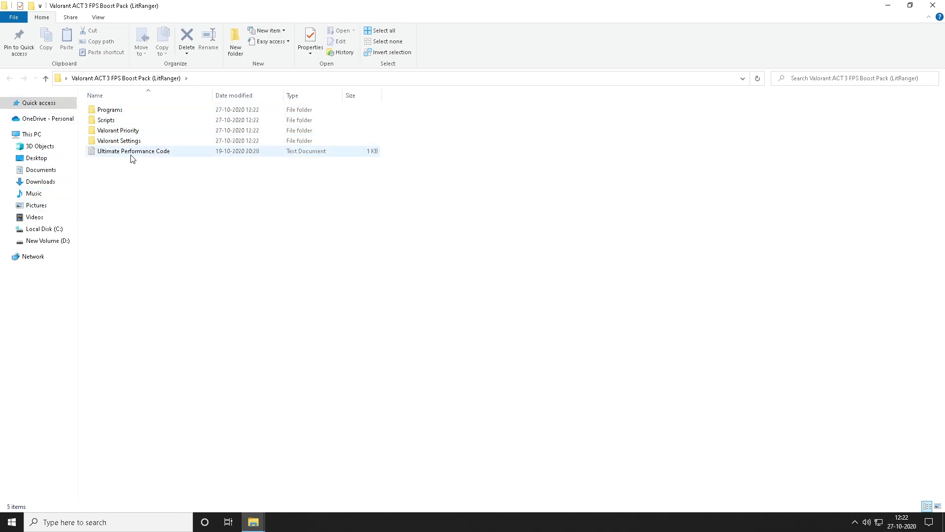
left_click(107, 122)
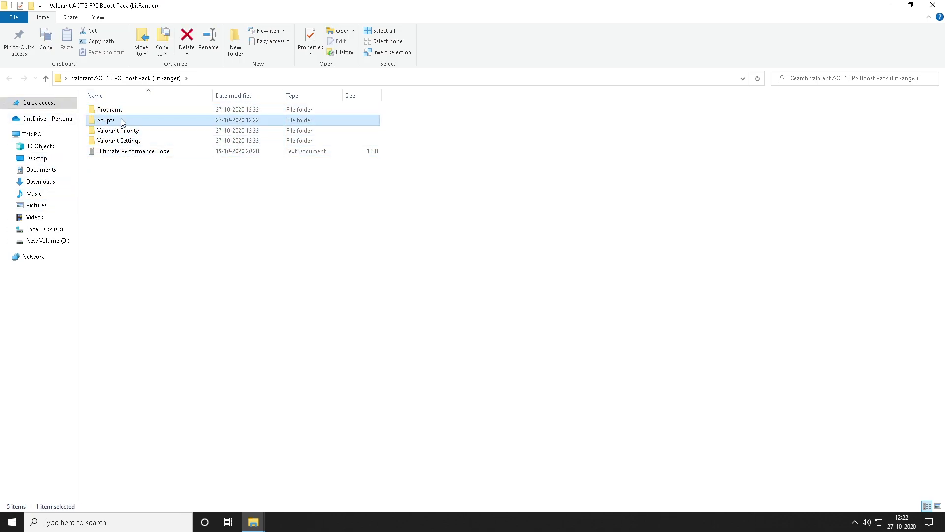
double_click(123, 121)
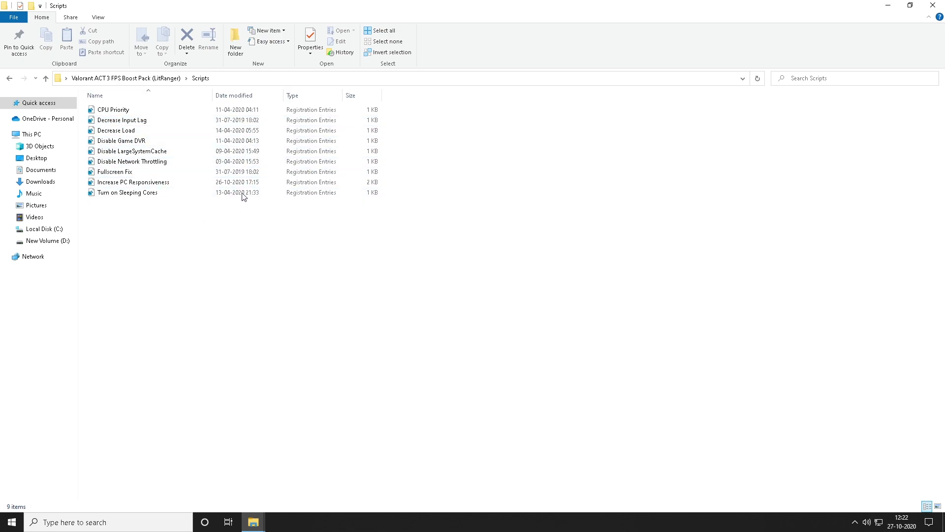
Add the CPU Priority and Decrease Input Lag registration entries to the registry.
double_click(129, 111)
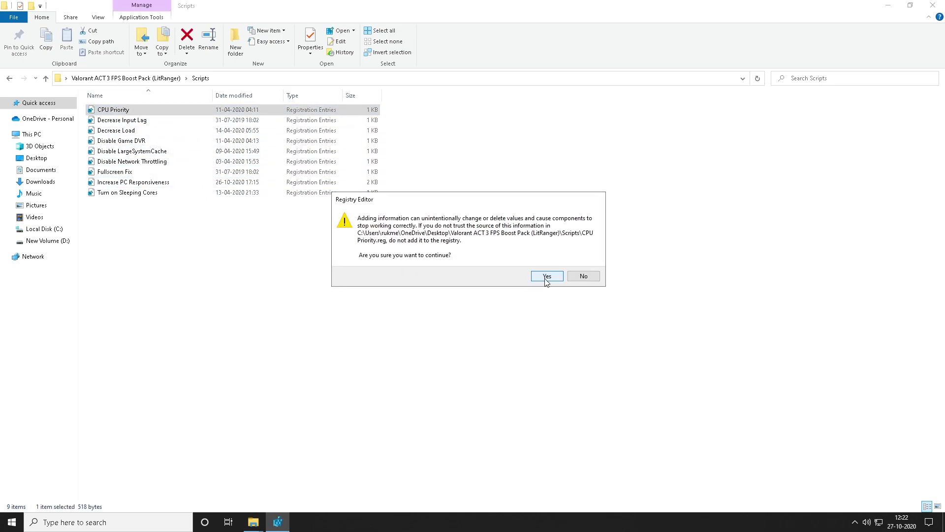
left_click(546, 278)
left_click(584, 261)
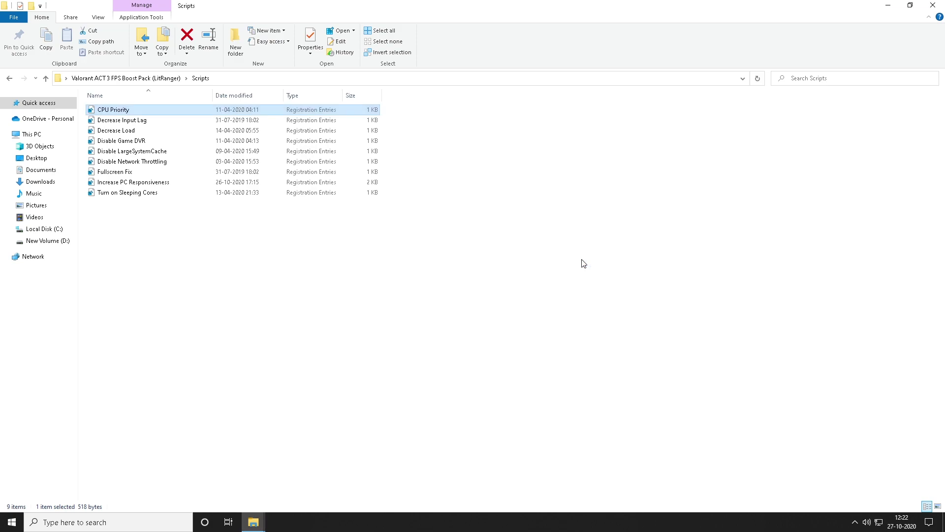
double_click(122, 120)
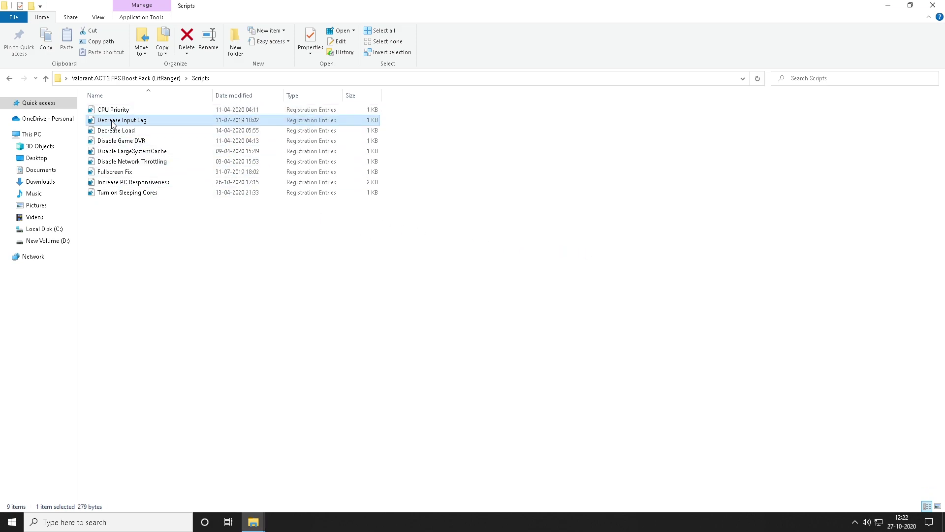
left_click(554, 278)
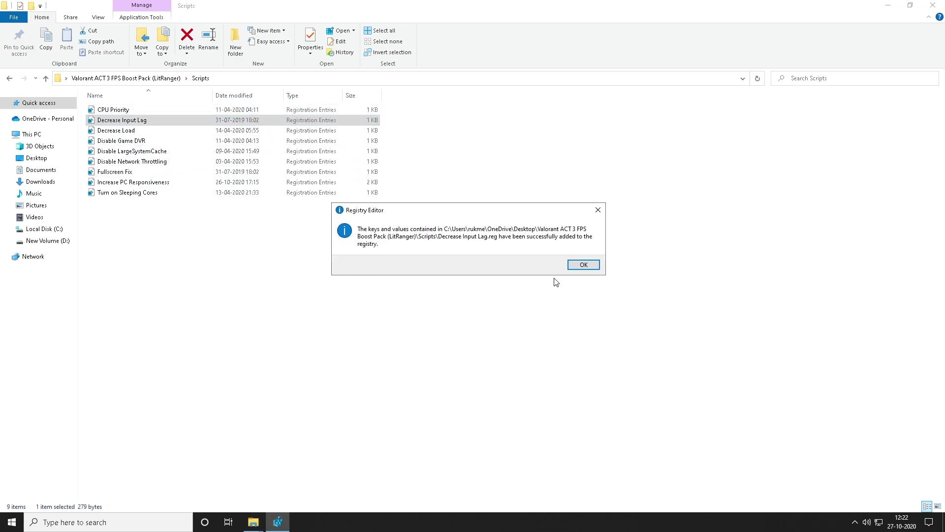
left_click(583, 266)
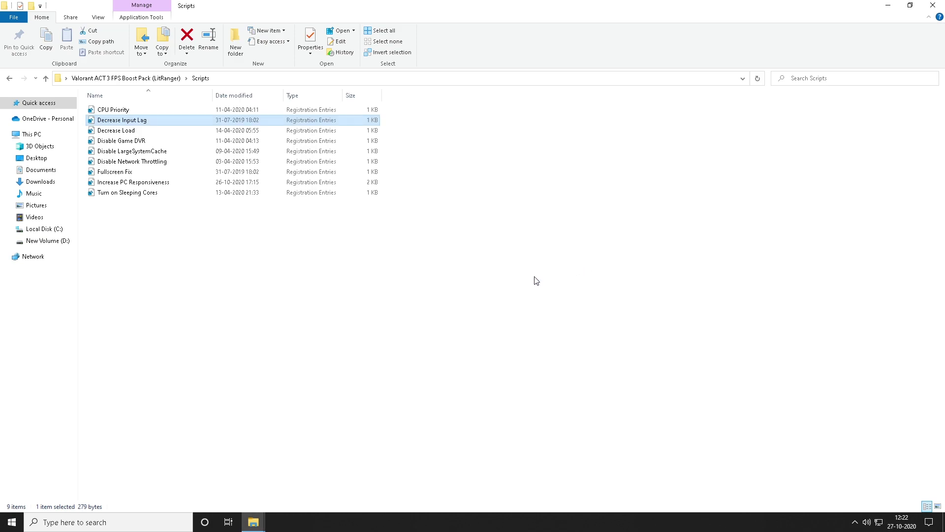
Add the Decrease Load and Disable Game DVR registration entries from the Scripts folder to the registry.
double_click(118, 131)
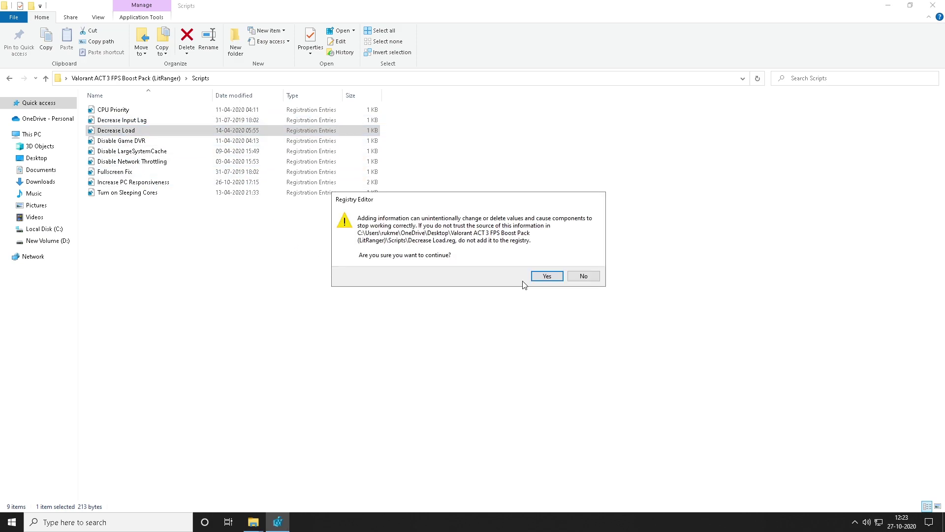
left_click(549, 281)
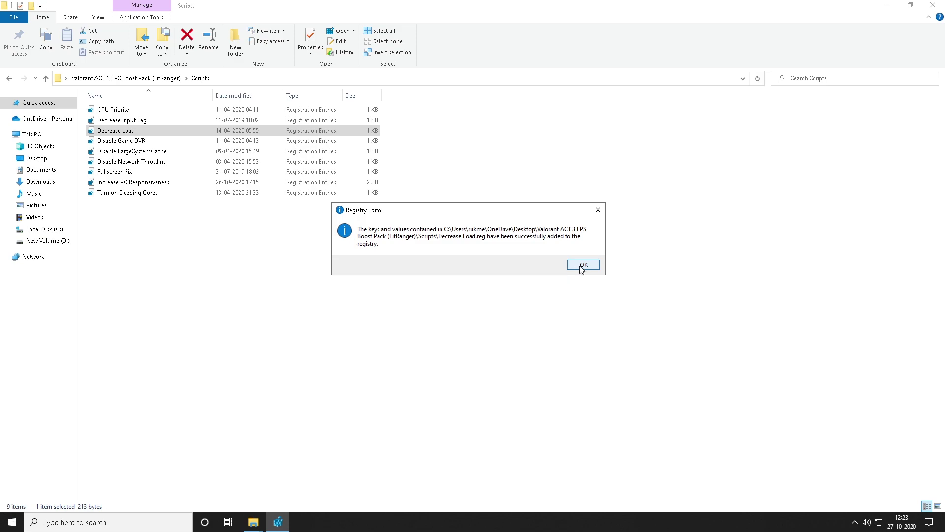
left_click(583, 266)
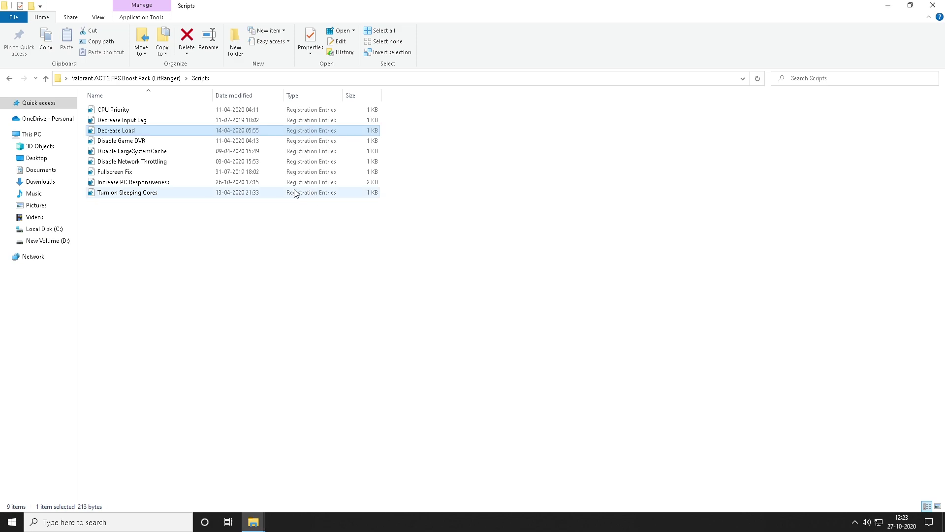
double_click(126, 141)
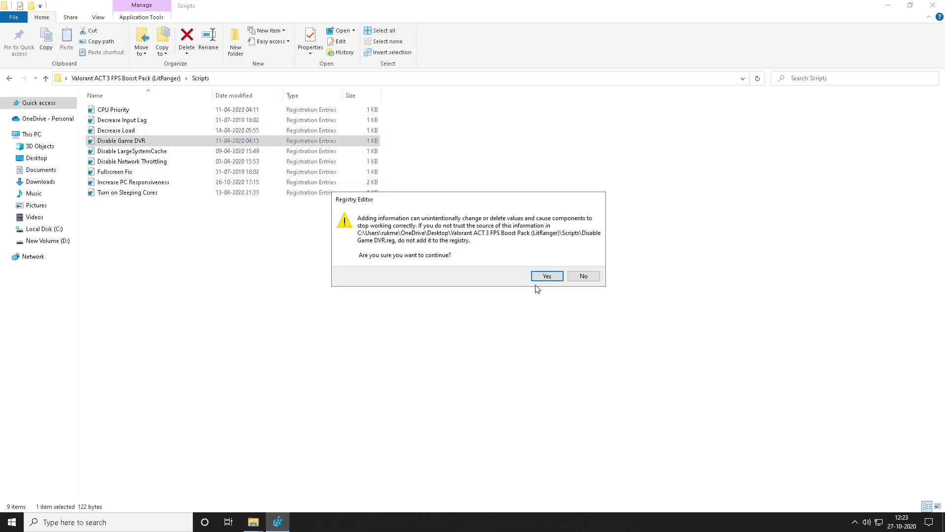
left_click(559, 277)
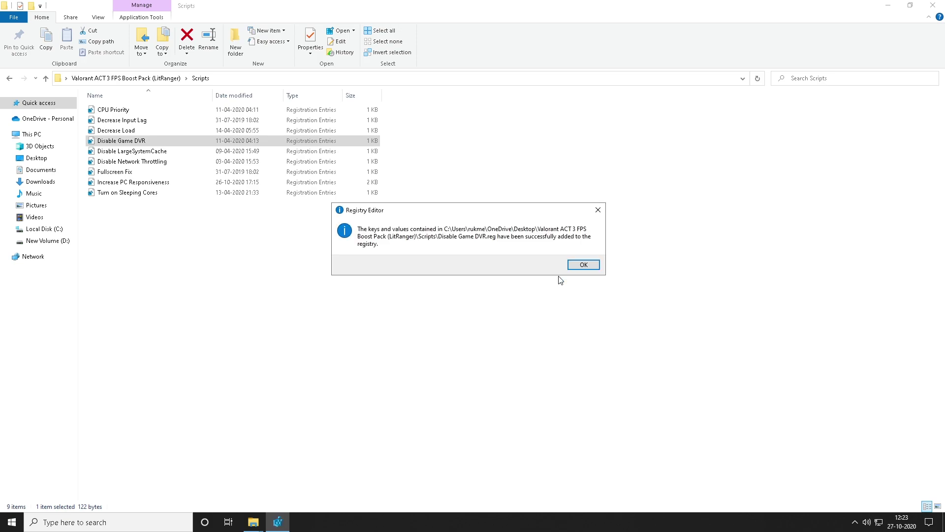
left_click(593, 266)
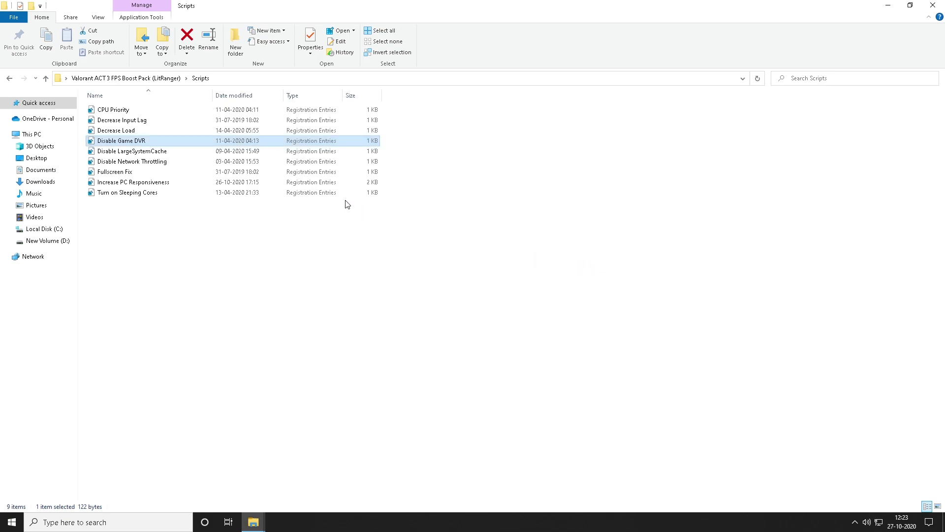
Add the Disable LargeSystemCache and Disable Network Throttling registration entries to the registry.
double_click(147, 152)
left_click(547, 277)
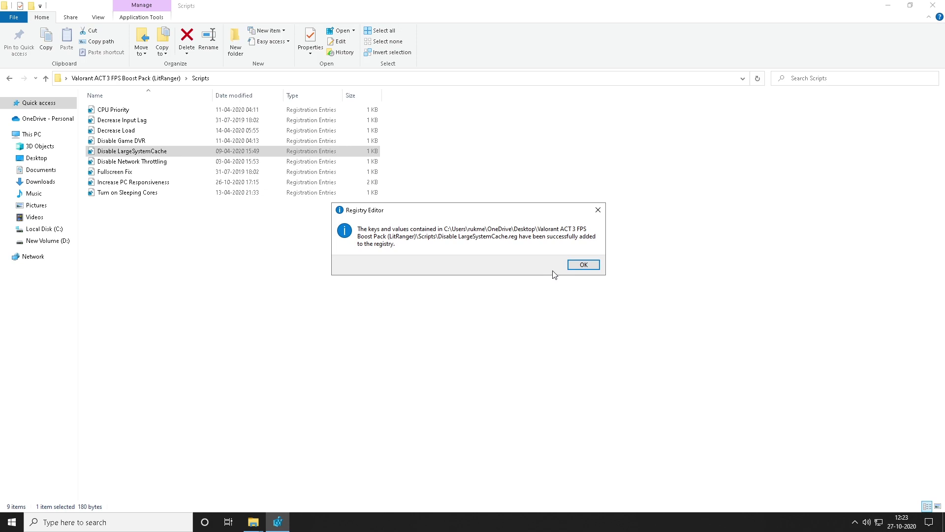
left_click(578, 266)
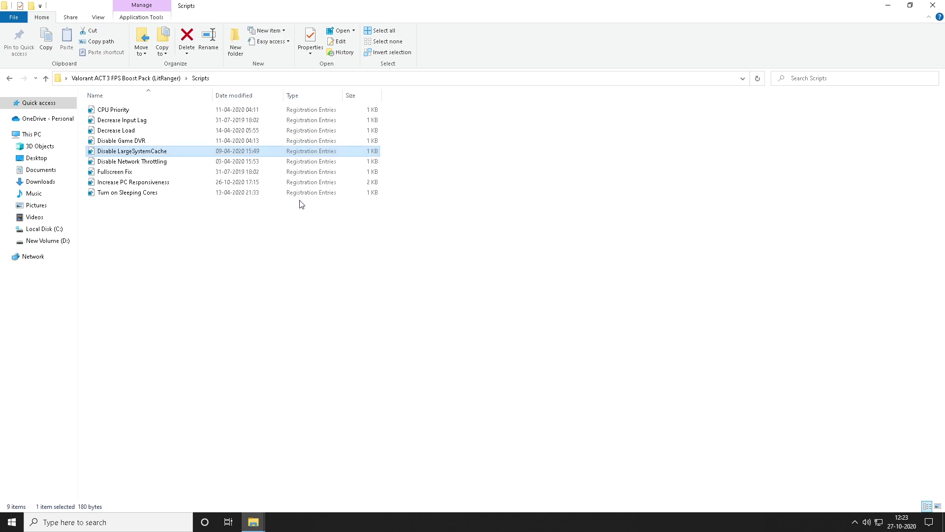
double_click(296, 161)
left_click(544, 278)
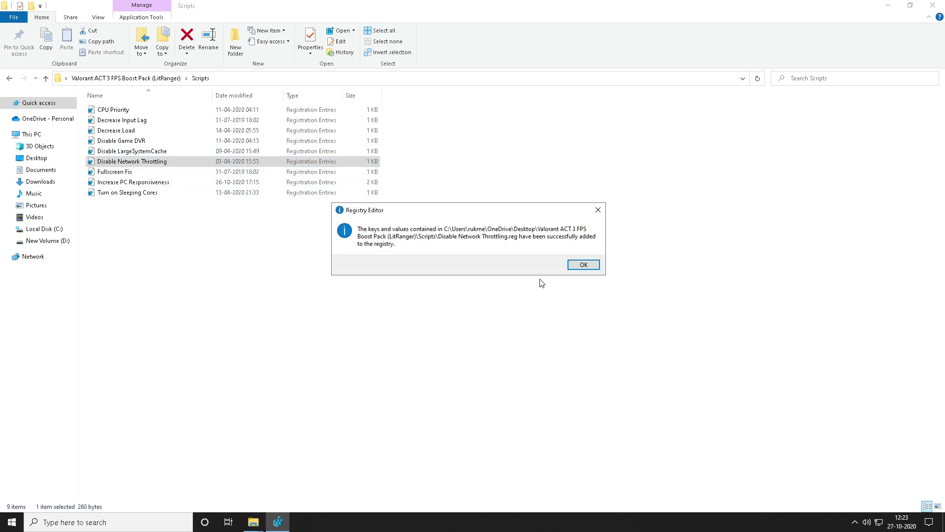
left_click(584, 266)
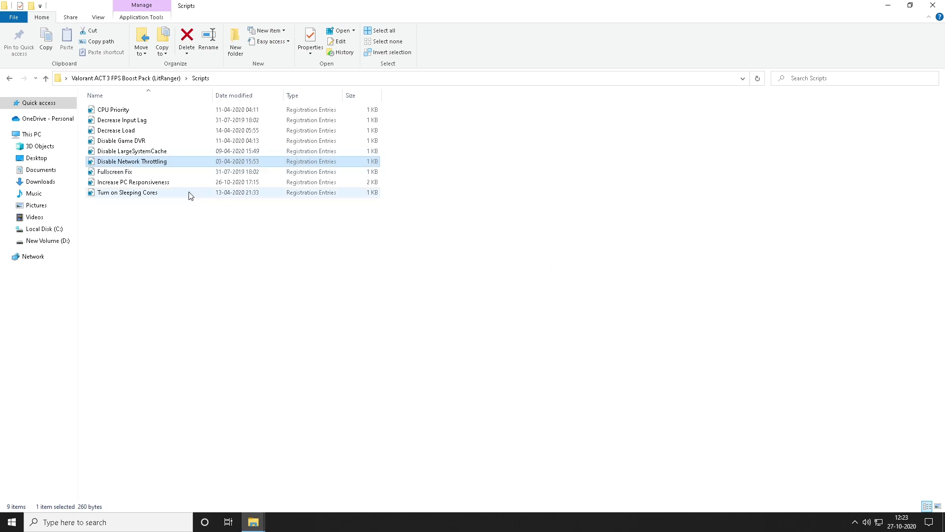
Add the Fullscreen Fix and Increase PC Responsiveness registration entries to the registry.
left_click(110, 172)
double_click(109, 172)
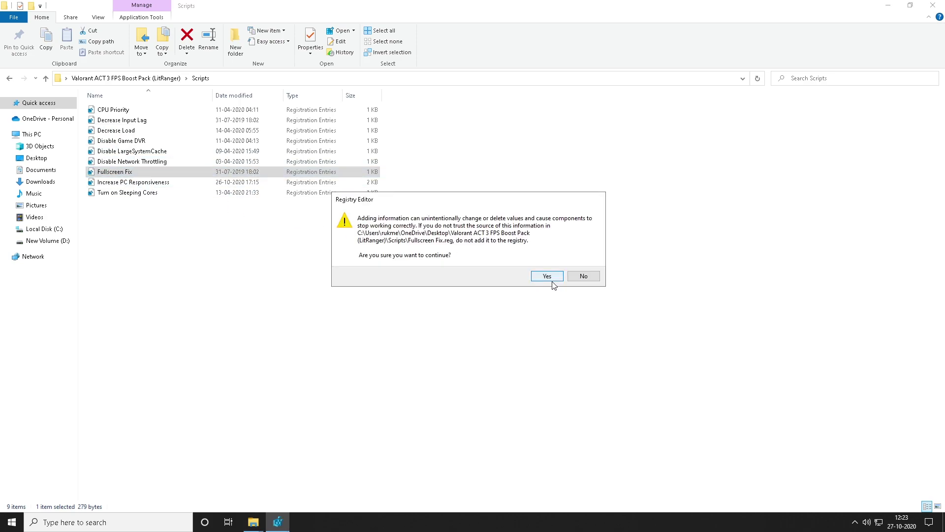
left_click(546, 277)
left_click(581, 262)
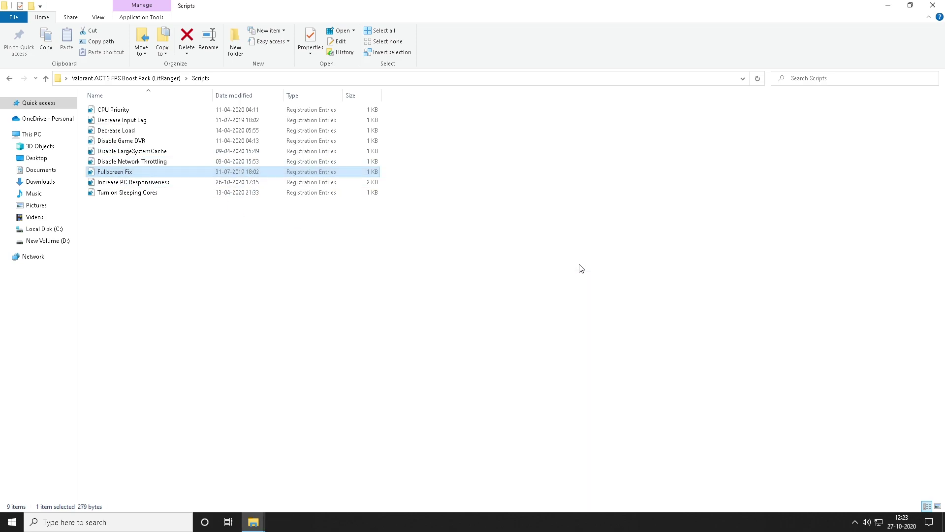
double_click(124, 183)
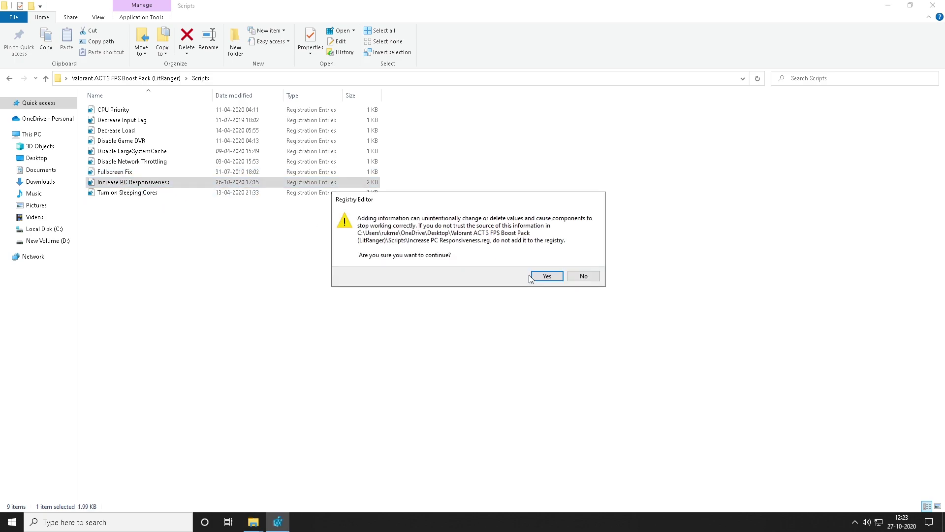
left_click(546, 277)
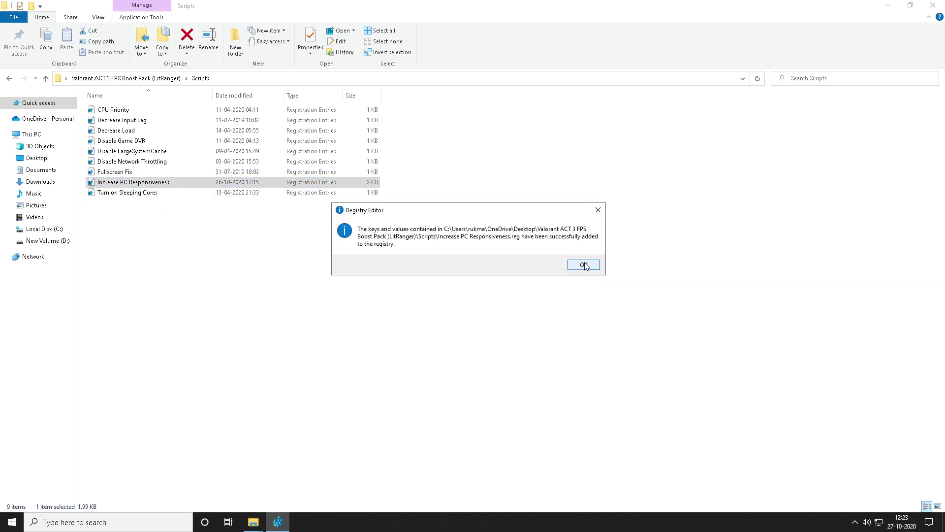
left_click(586, 266)
Add the Turn on Sleeping Cores registration entries to the registry.
double_click(127, 192)
left_click(541, 281)
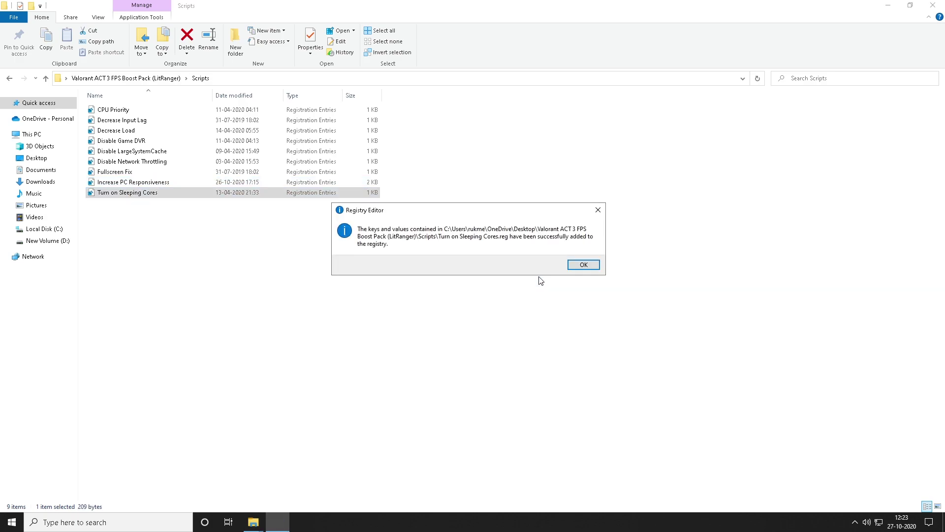
left_click(577, 265)
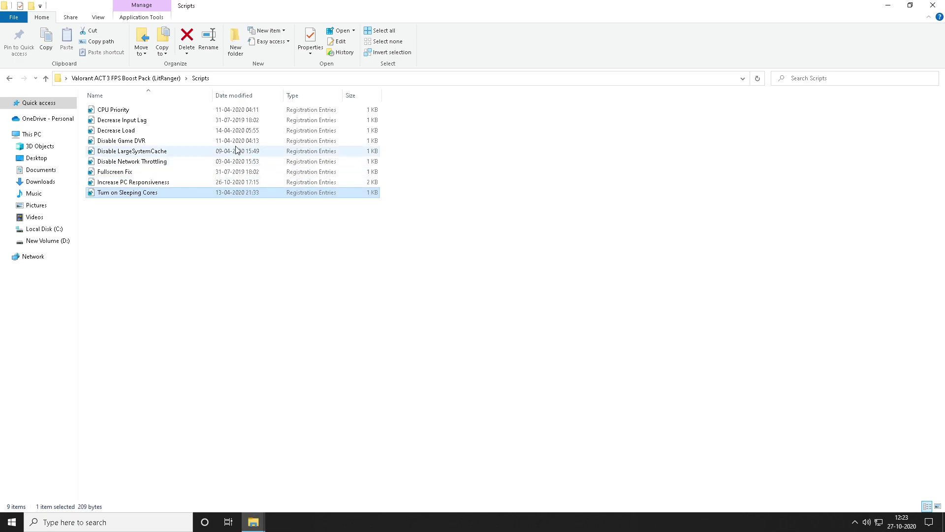
Go to the boost pack's Valorant Priority folder and add the ValorantHighPriority registration entries to the registry.
left_click(10, 79)
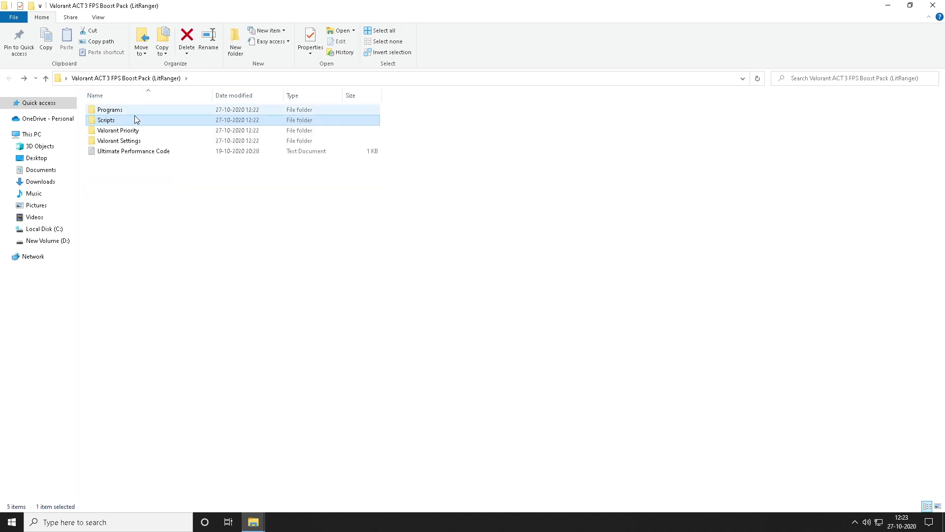
left_click(134, 131)
double_click(122, 133)
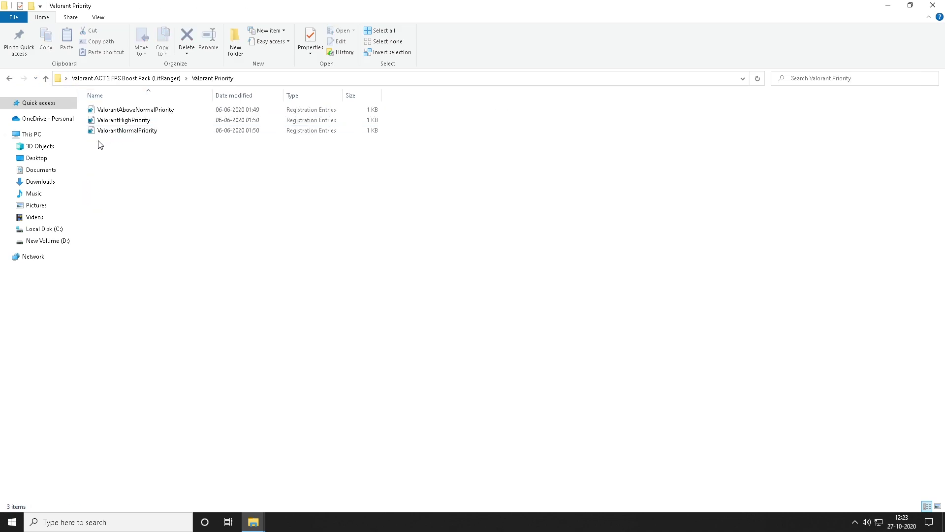
left_click_drag(276, 168, 182, 106)
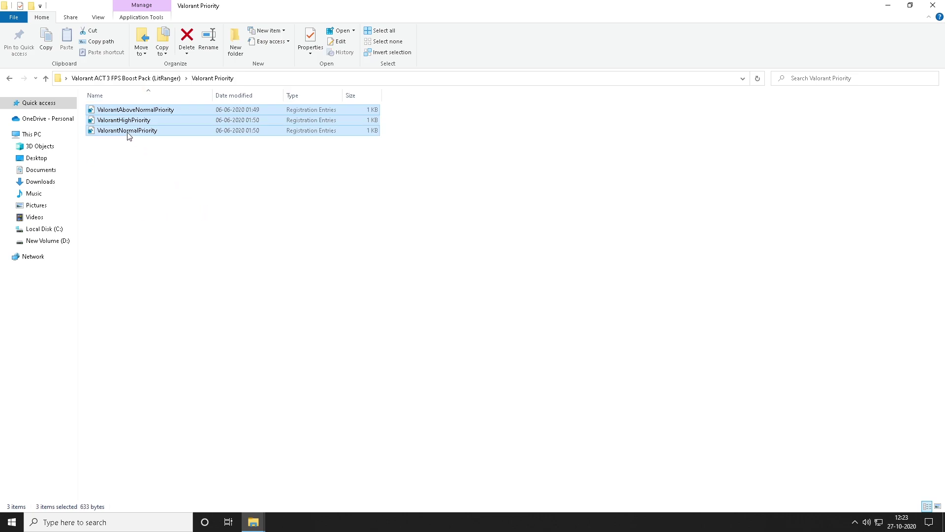
left_click(116, 122)
double_click(132, 123)
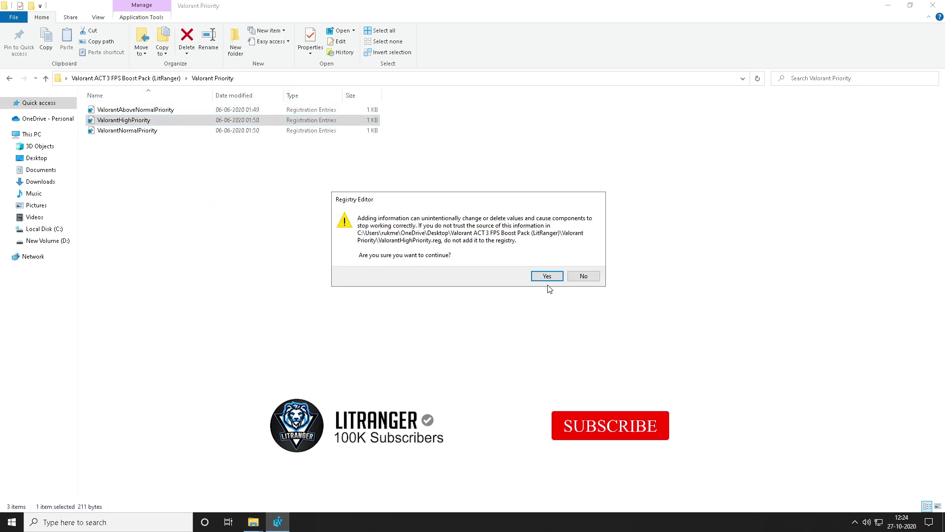
left_click(546, 276)
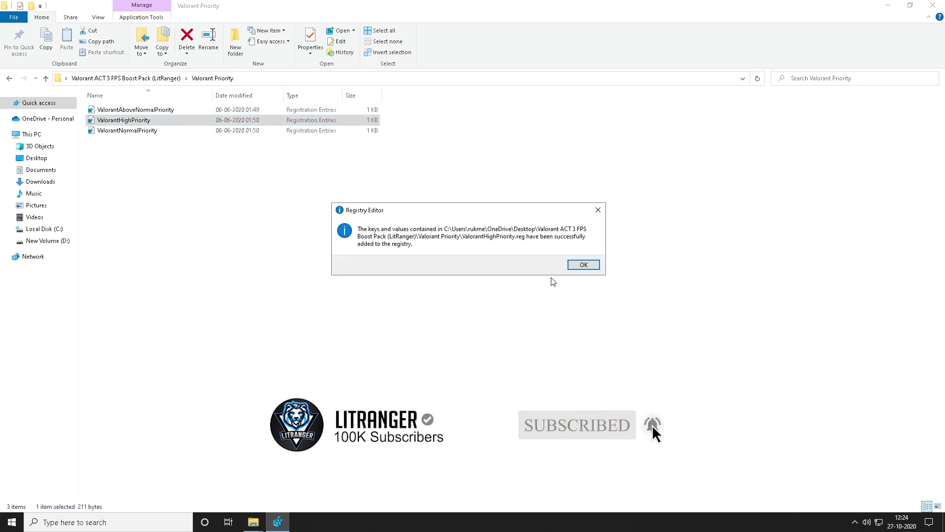
left_click(583, 266)
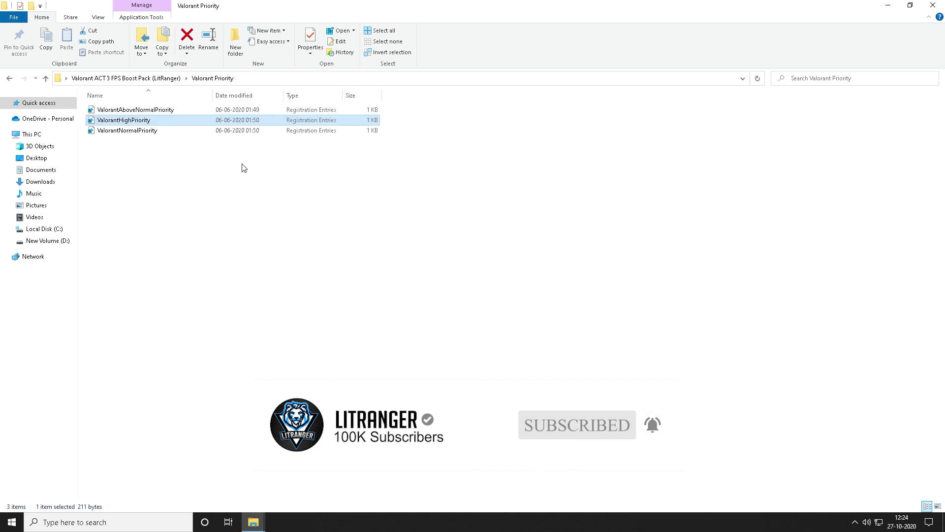
Return to the boost pack folder and open the Medium Specs subfolder of Valorant Settings.
left_click(8, 80)
left_click(118, 142)
double_click(145, 146)
left_click_drag(231, 168, 123, 106)
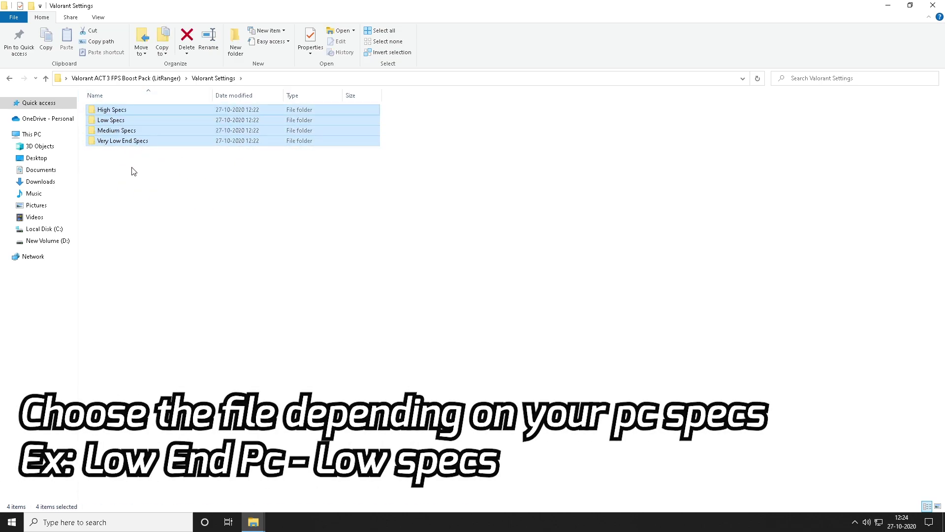
left_click(114, 133)
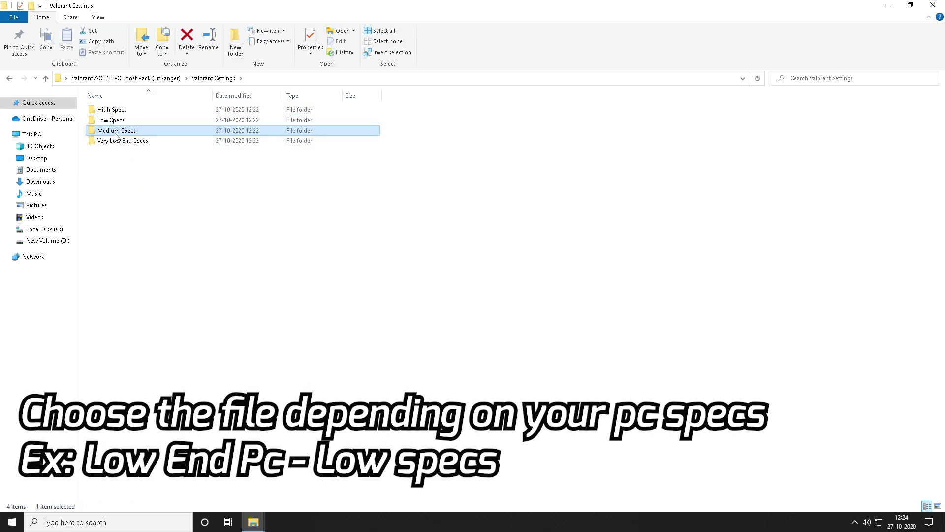
double_click(117, 133)
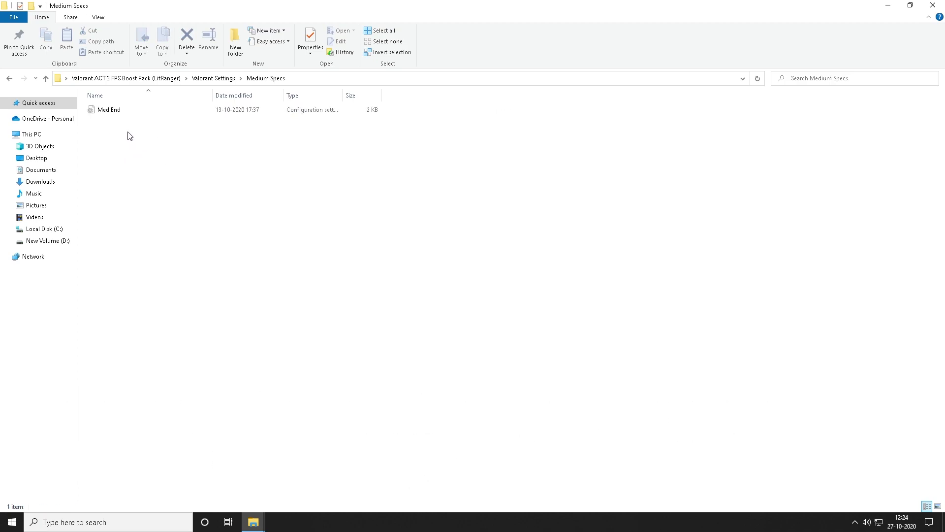
Open the Med End configuration file in Notepad and copy its entire contents.
double_click(116, 113)
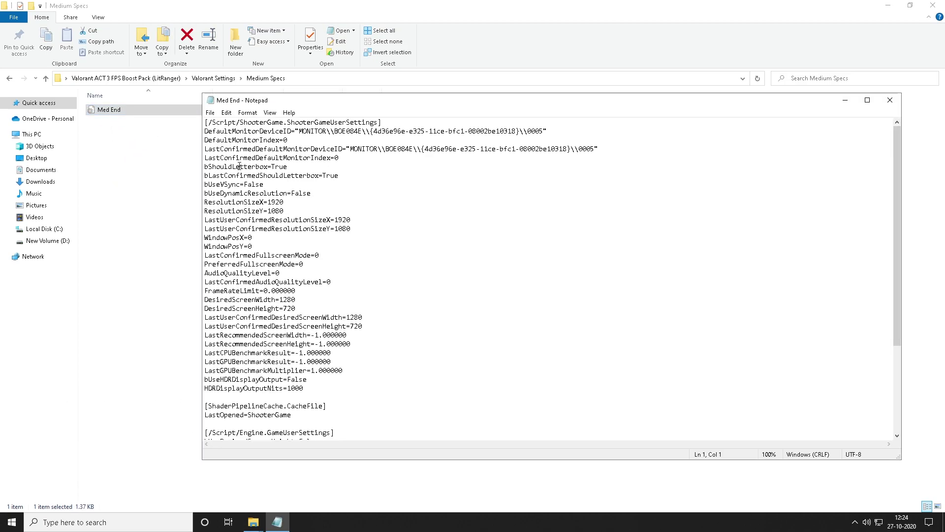
left_click_drag(206, 122, 331, 472)
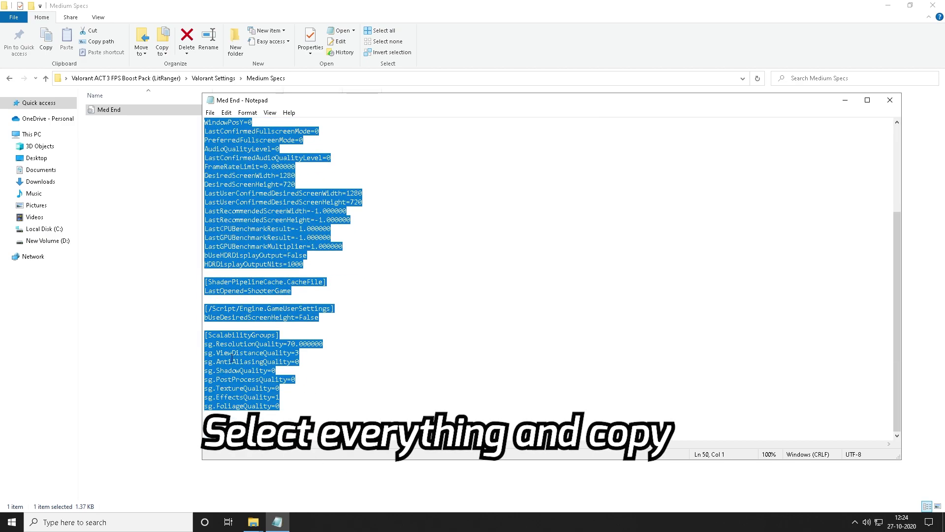
right_click(230, 351)
left_click(254, 382)
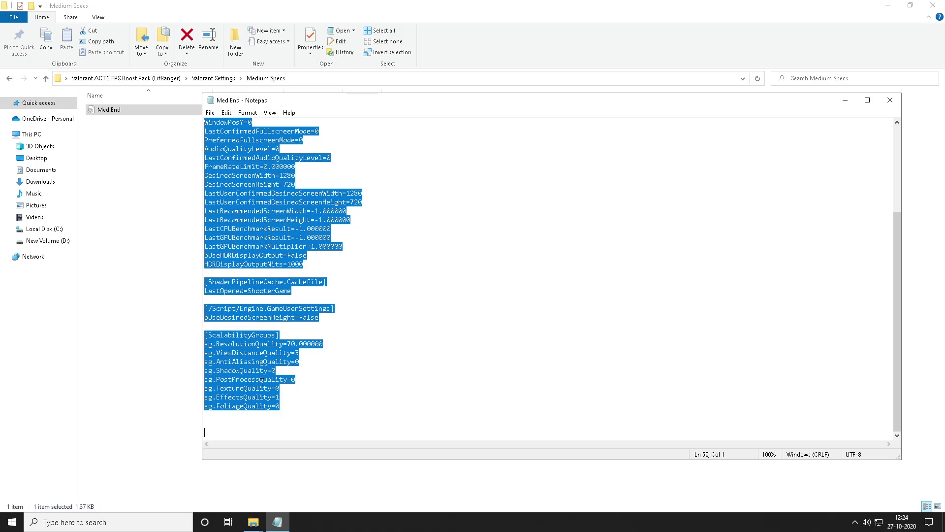
Search for "run" to open the Run dialog and use it to open the %localappdata% folder.
left_click(120, 522)
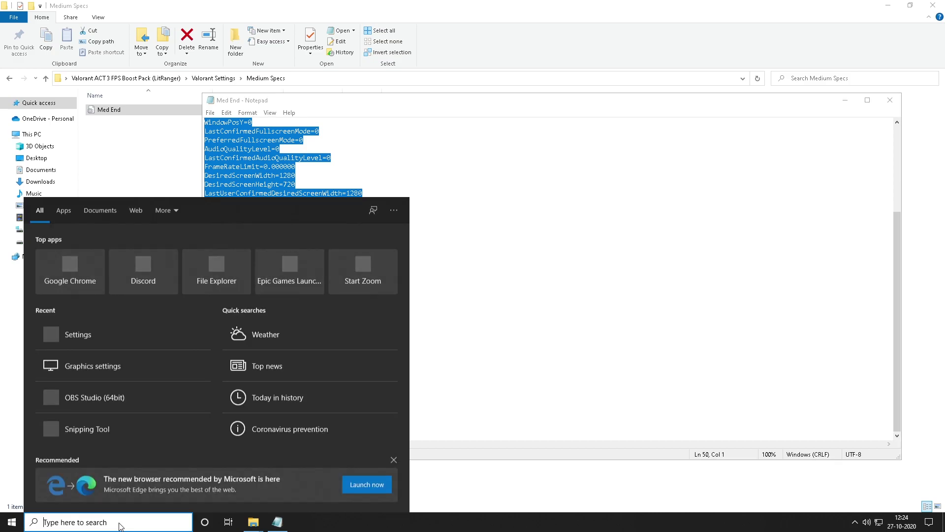
type("run")
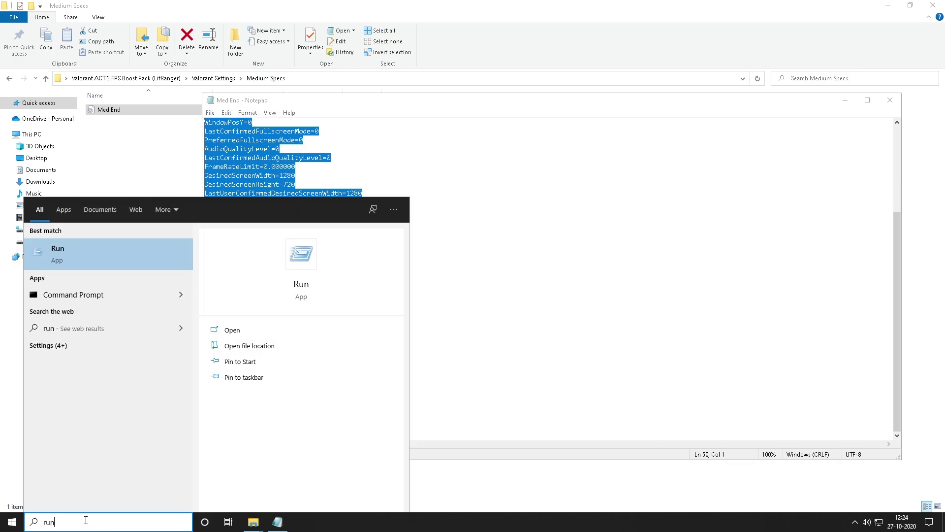
left_click(99, 258)
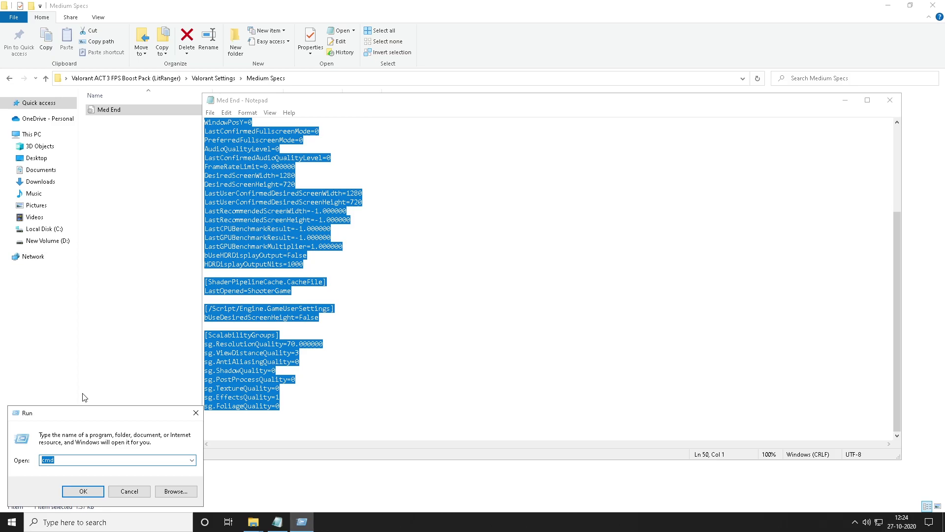
key("BackSpace")
type("%localappdata")
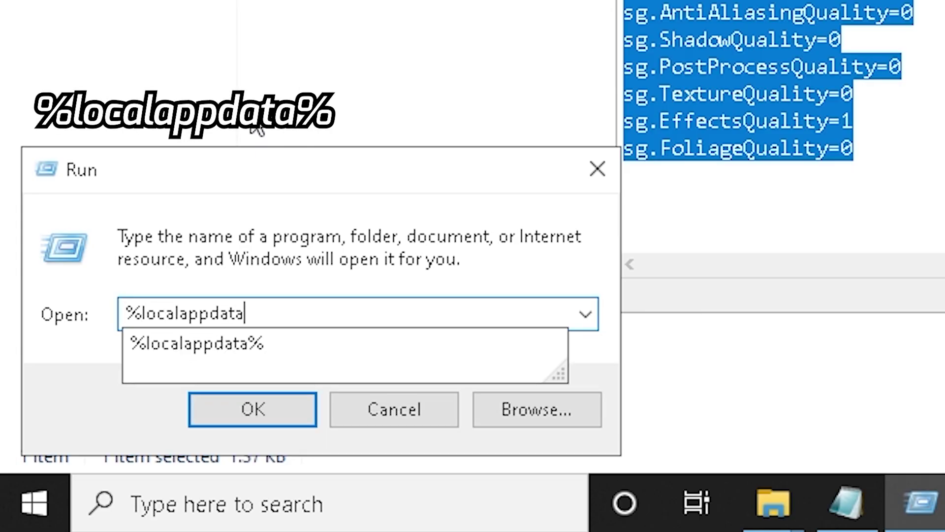
type("%")
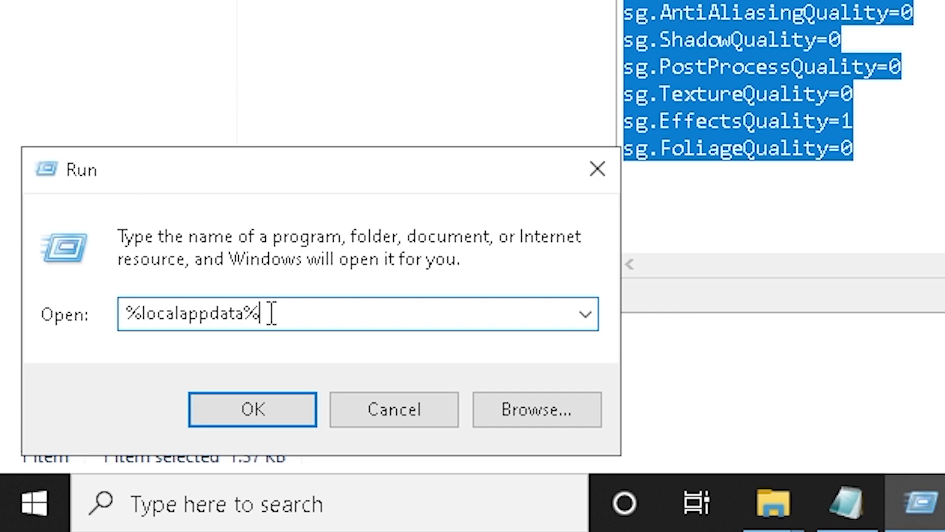
left_click(284, 413)
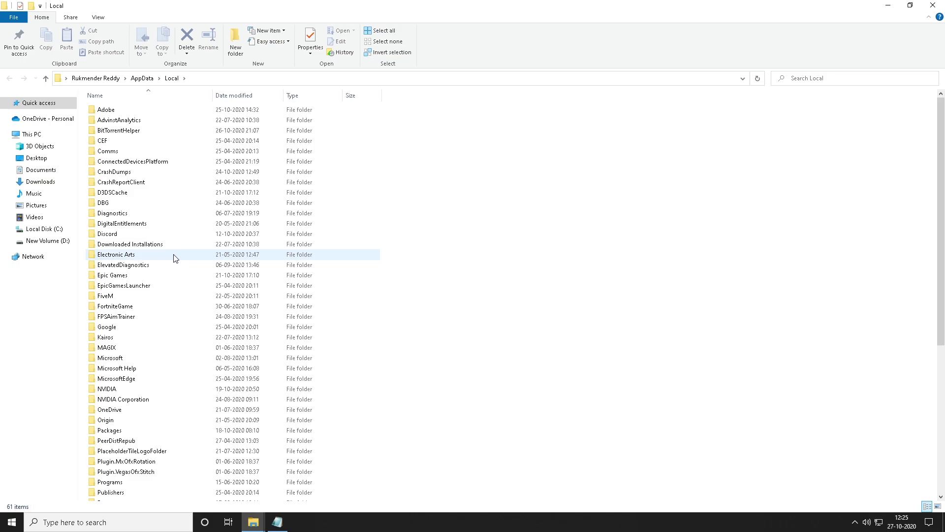
scroll(174, 257, "down", 5)
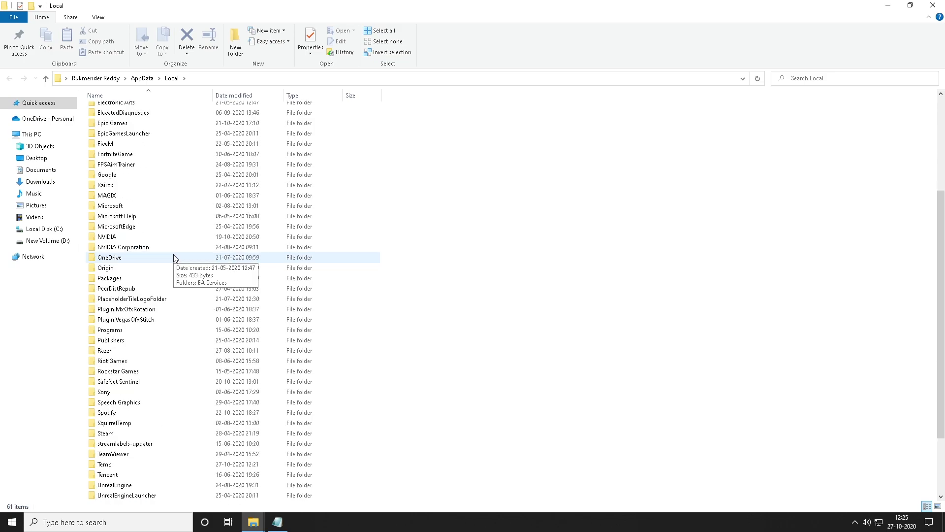
Go to the VALORANT folder within Local and open its Saved folder's Config subfolder.
scroll(168, 276, "down", 1)
left_click(136, 330)
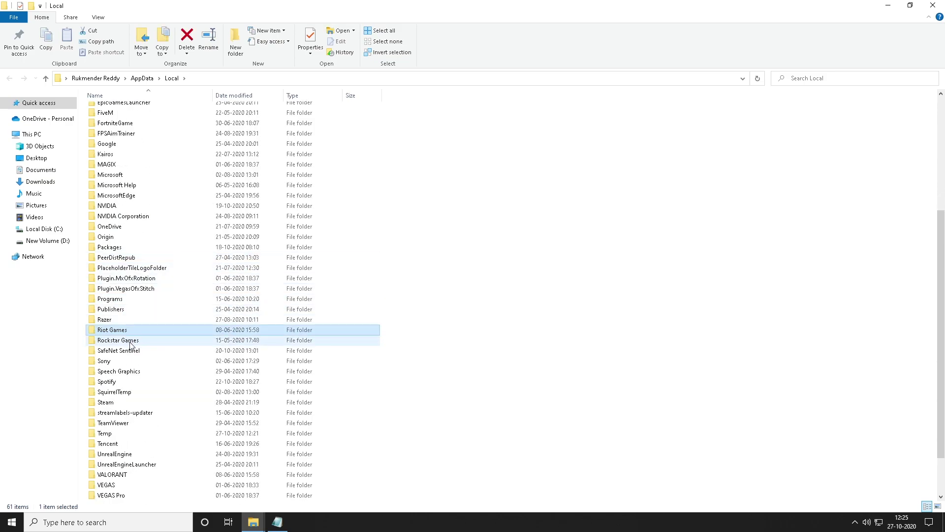
left_click(125, 476)
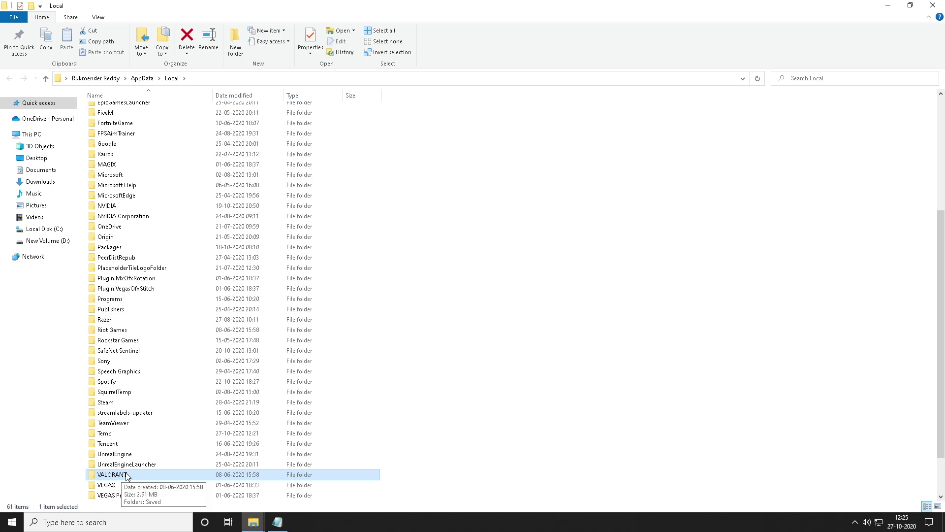
double_click(126, 476)
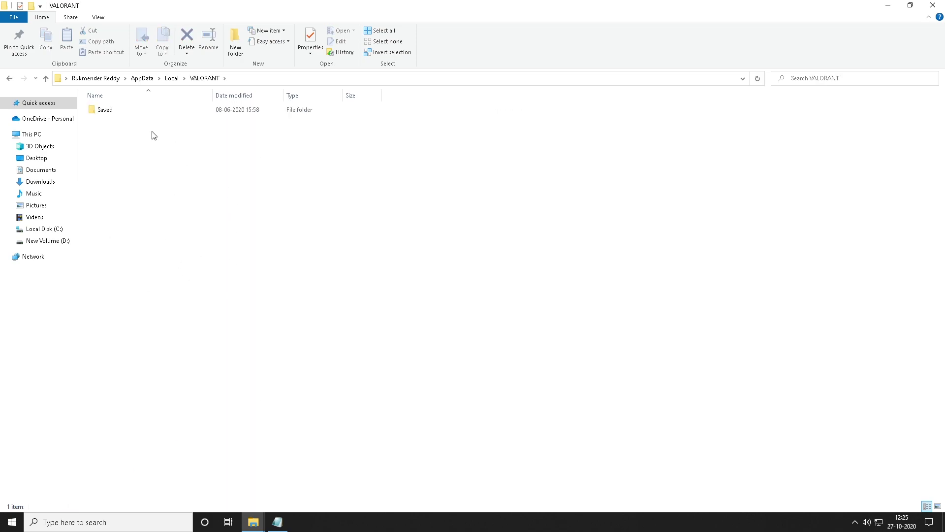
double_click(119, 111)
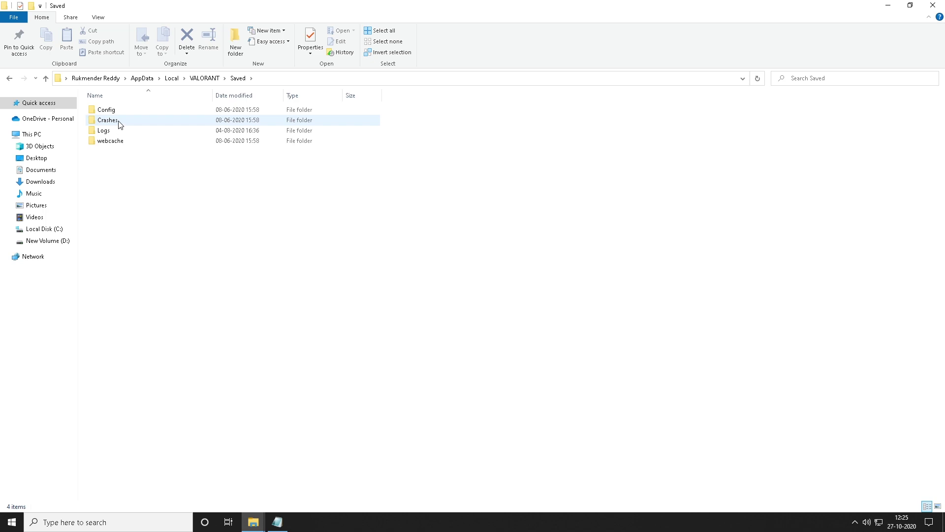
left_click(108, 113)
double_click(117, 112)
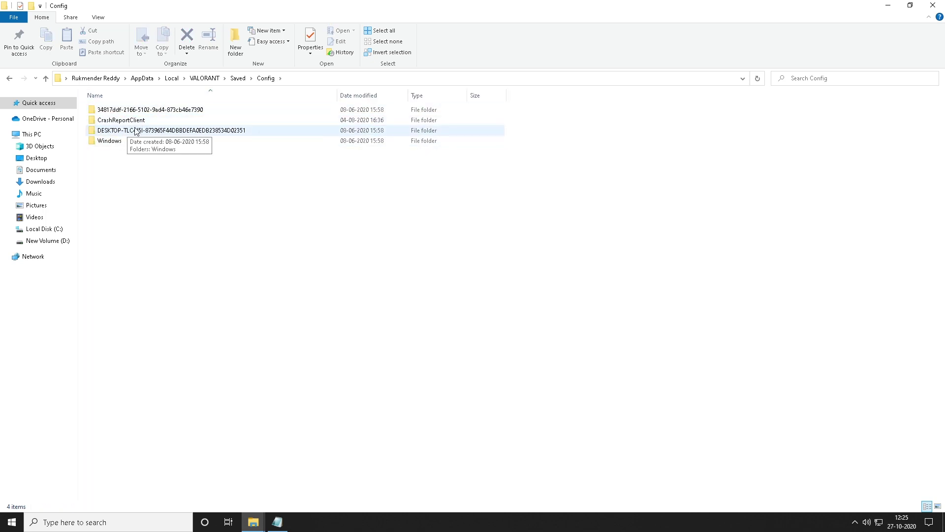
Enter the Windows subfolder of the account-ID folder in Config and open the GameUserSettings file in Notepad.
left_click(131, 111)
double_click(145, 115)
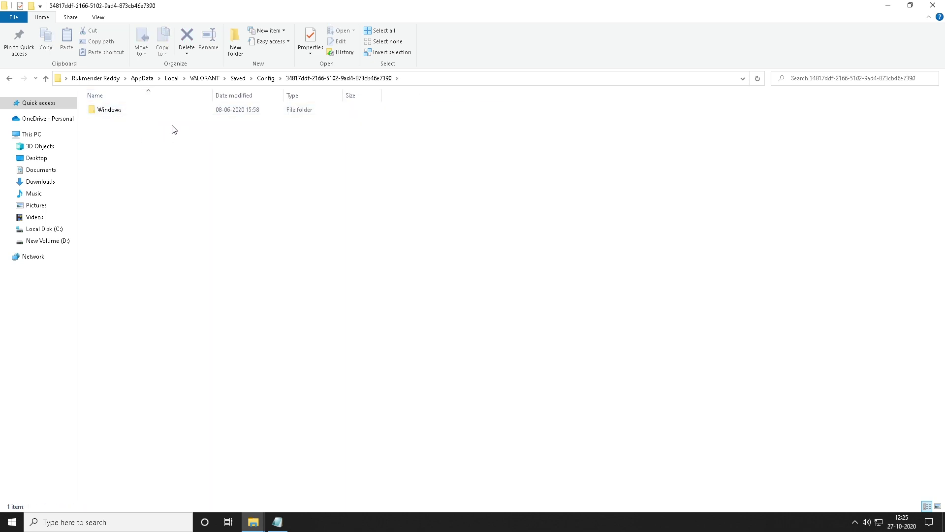
double_click(163, 112)
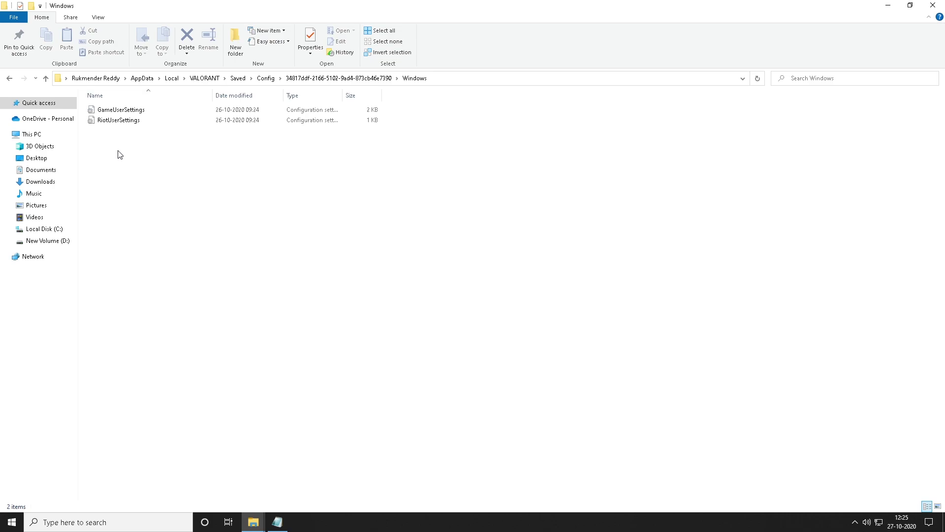
left_click(121, 112)
double_click(137, 114)
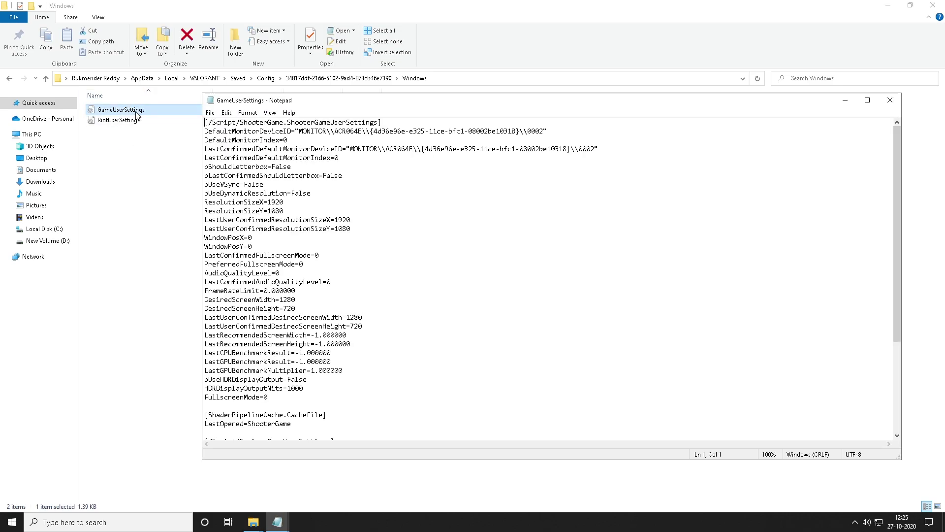
Replace the entire contents of GameUserSettings with the copied Med End configuration, save the file and close it.
left_click_drag(206, 122, 330, 477)
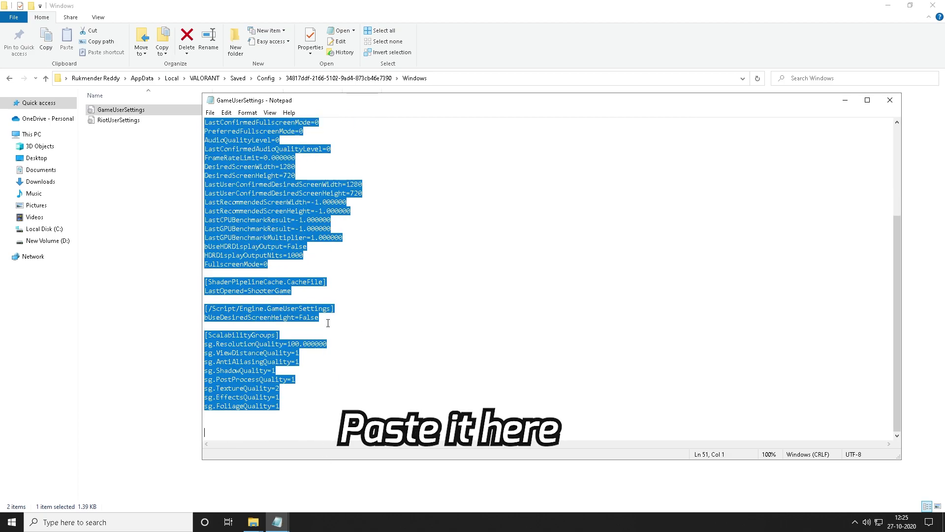
key("Delete")
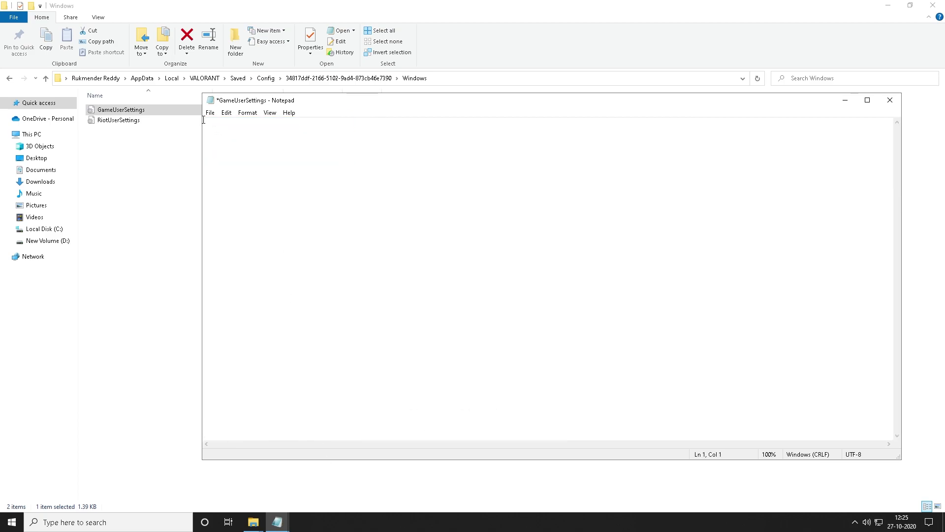
right_click(204, 120)
left_click(230, 162)
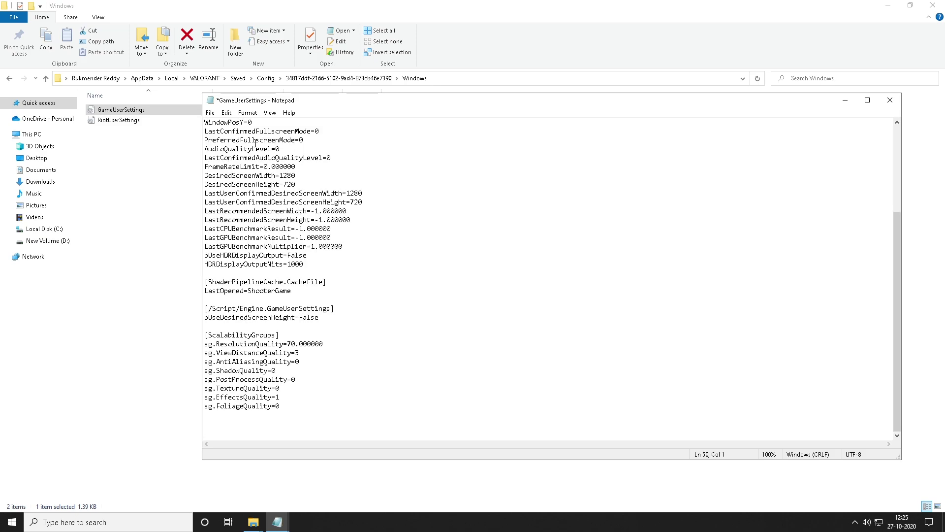
scroll(254, 152, "up", 2)
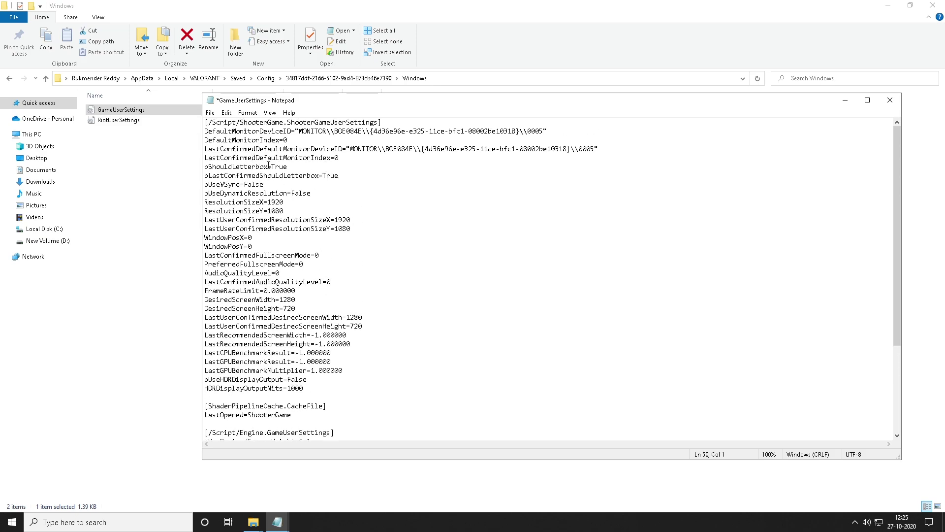
left_click(209, 112)
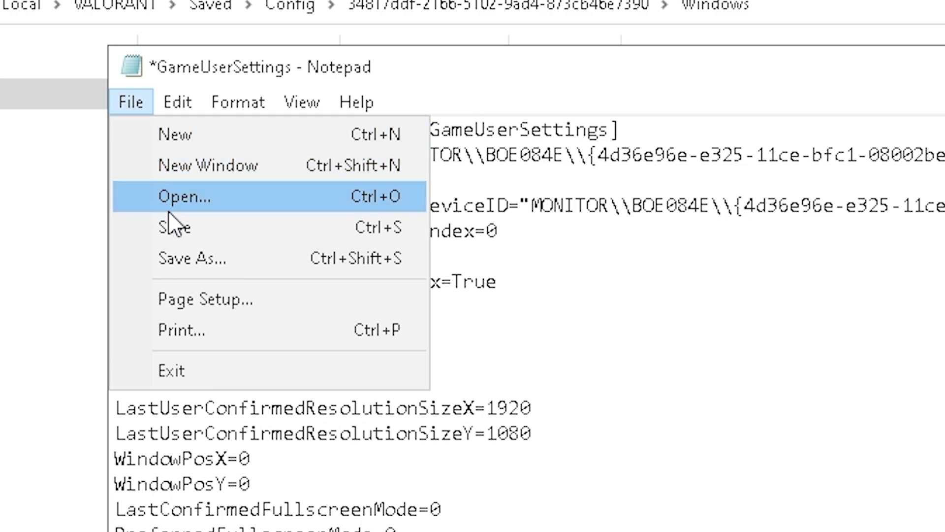
left_click(191, 229)
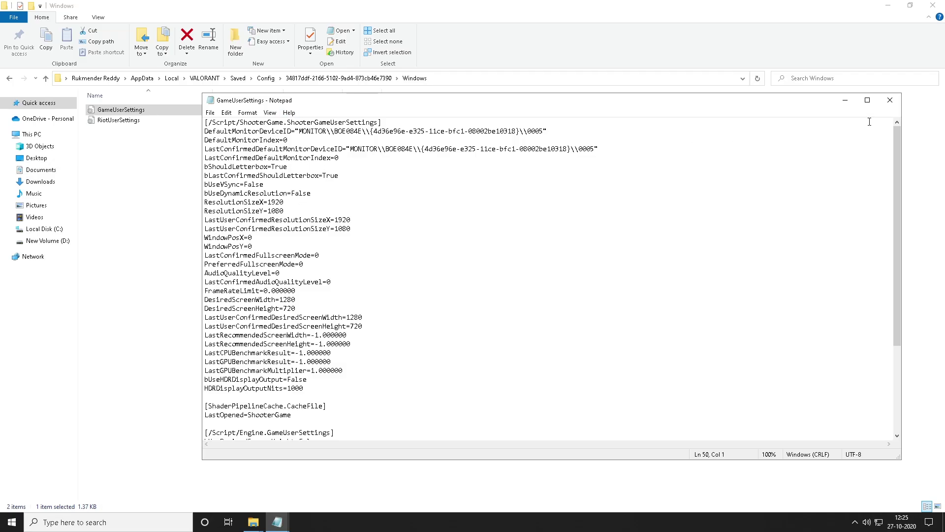
left_click(890, 100)
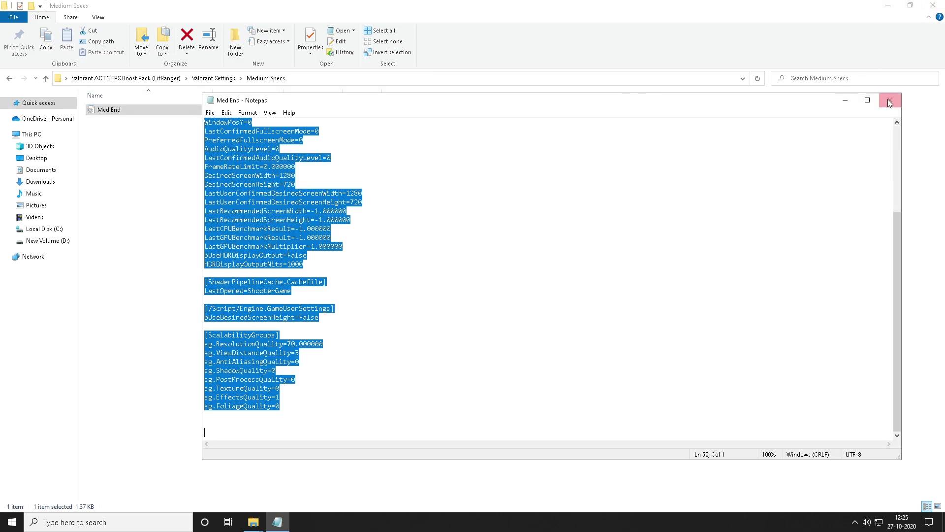
Close the Med End file and return to the boost pack's main folder.
left_click(889, 101)
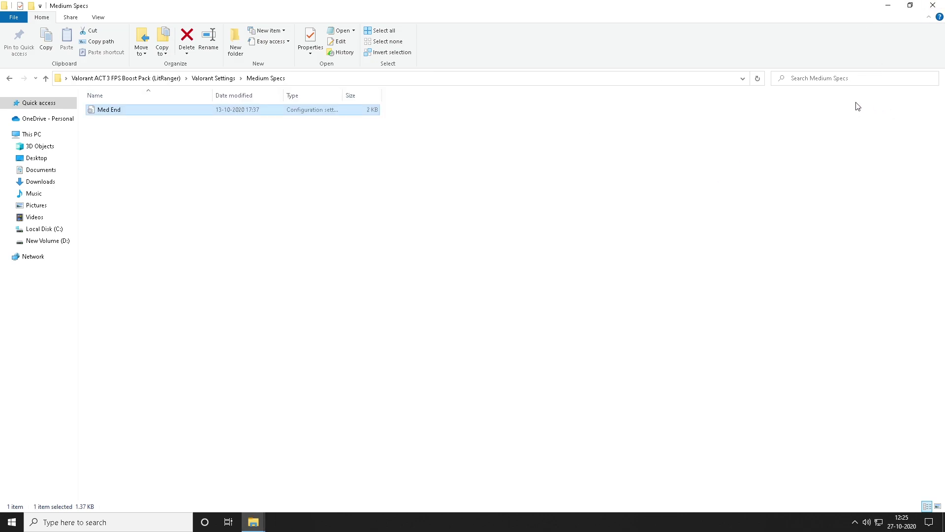
left_click(14, 78)
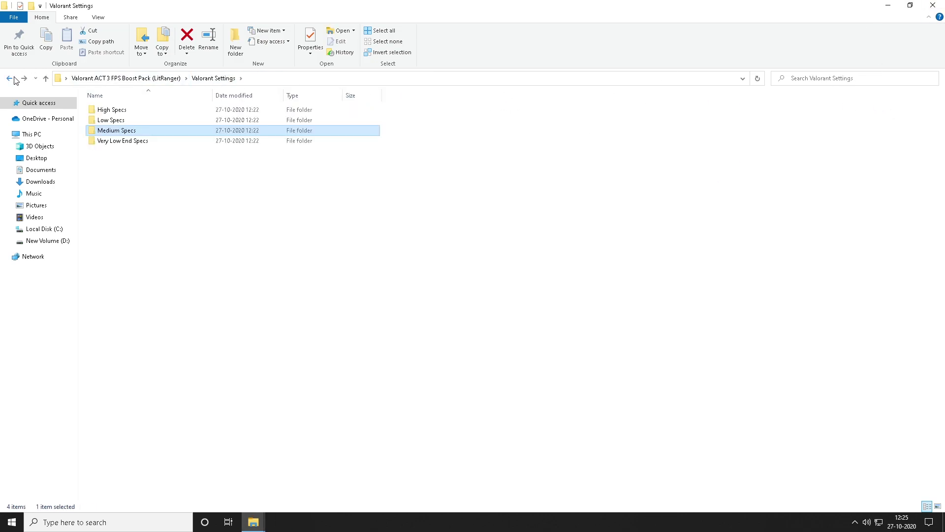
left_click(10, 79)
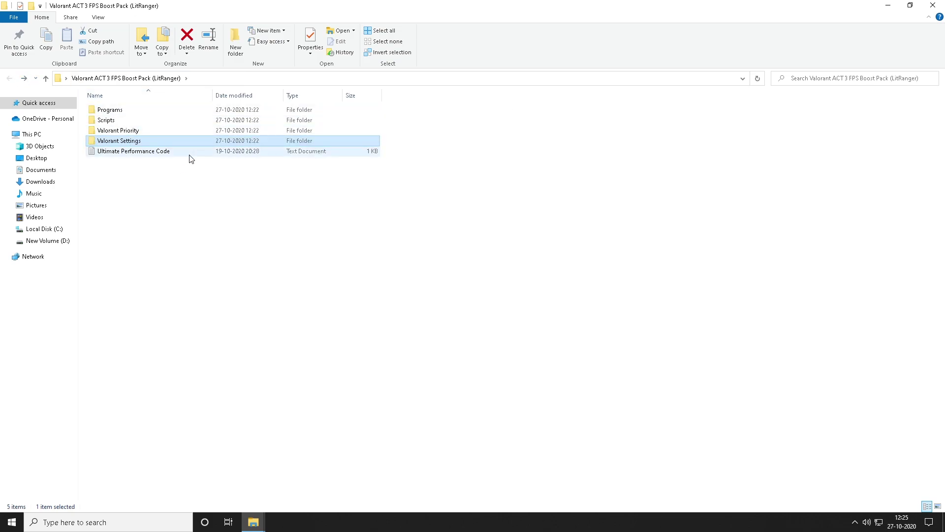
Open the Ultimate Performance Code text file and copy its powercfg -duplicatescheme command line.
left_click(152, 152)
double_click(153, 157)
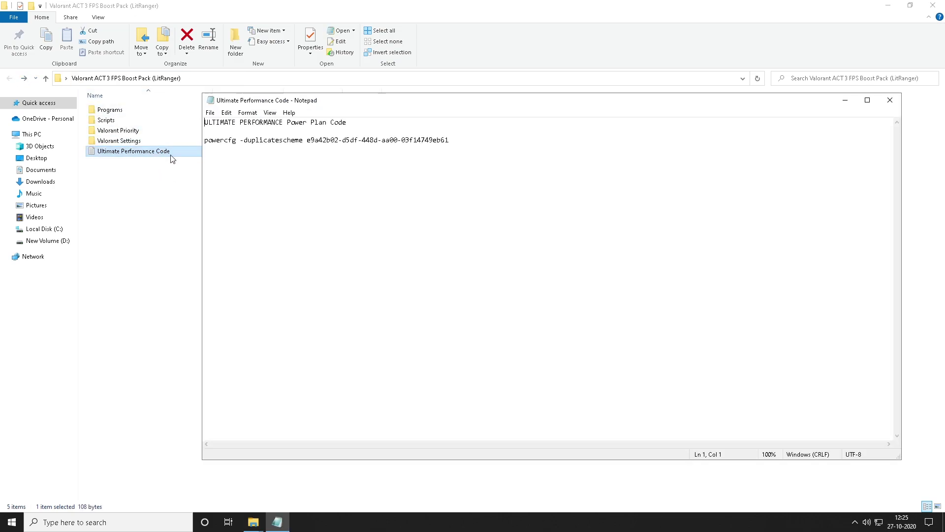
left_click_drag(468, 141, 207, 139)
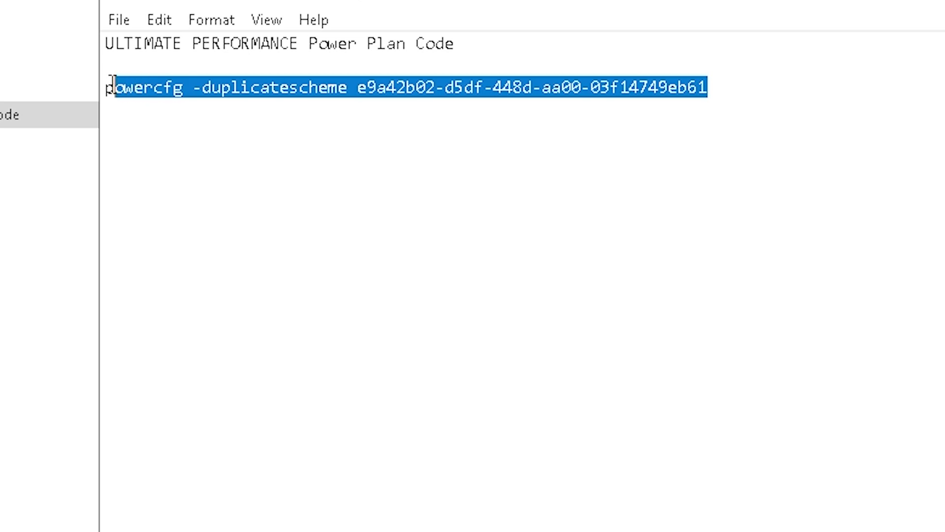
left_click_drag(112, 84, 105, 86)
right_click(119, 85)
left_click(188, 163)
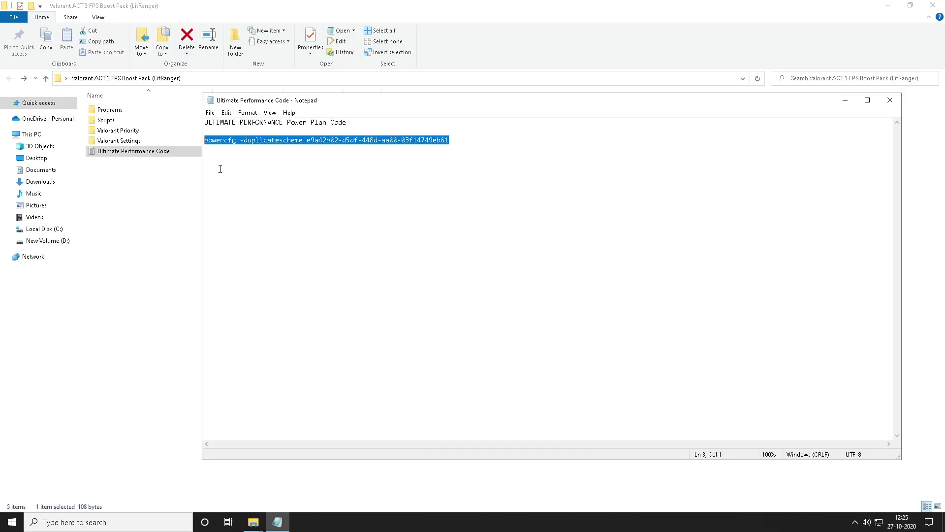
Run powercfg -duplicatescheme e9a42b02-d5df-448d-aa00-03f14749eb61 in a Command Prompt opened as administrator, and close the prompt.
left_click(126, 520)
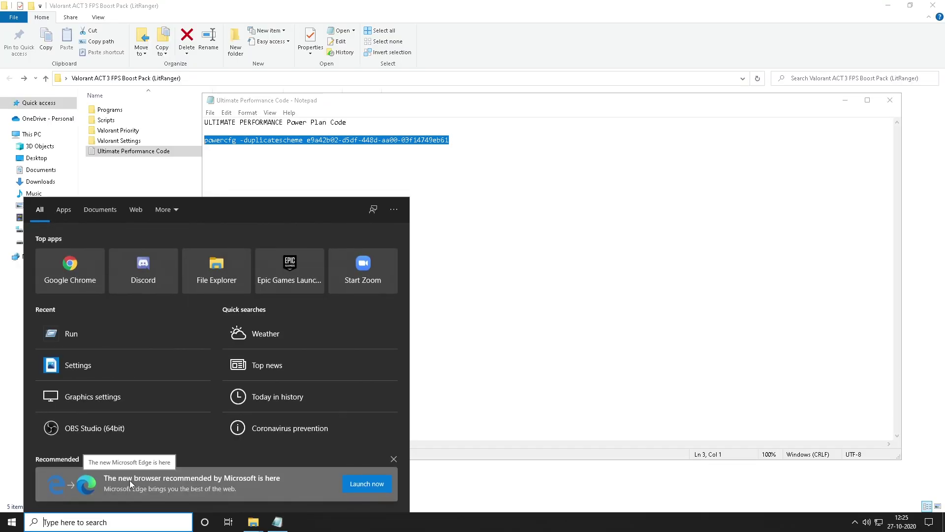
type("cmd")
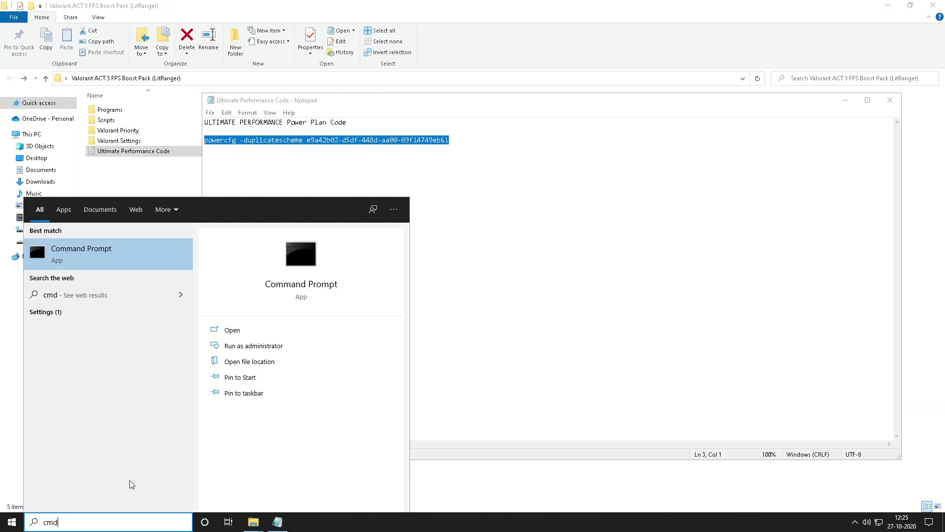
left_click(305, 348)
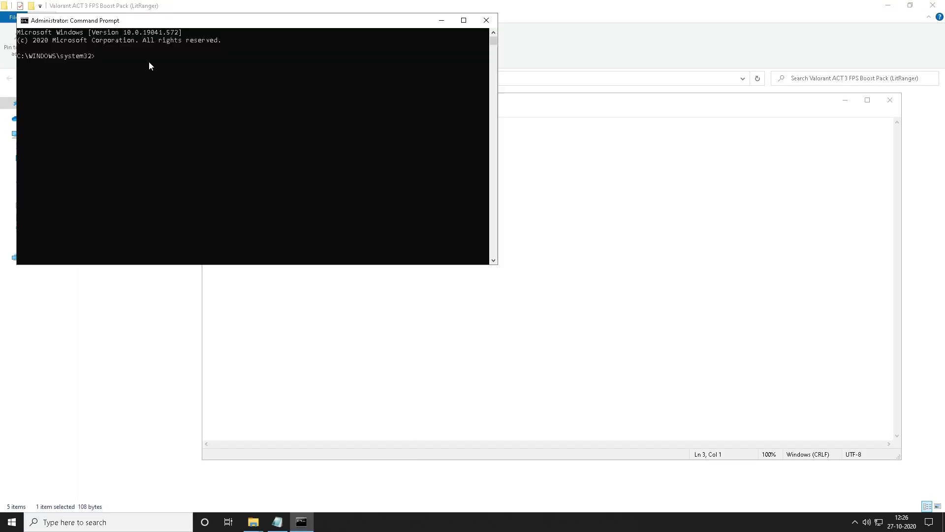
key("ctrl+v")
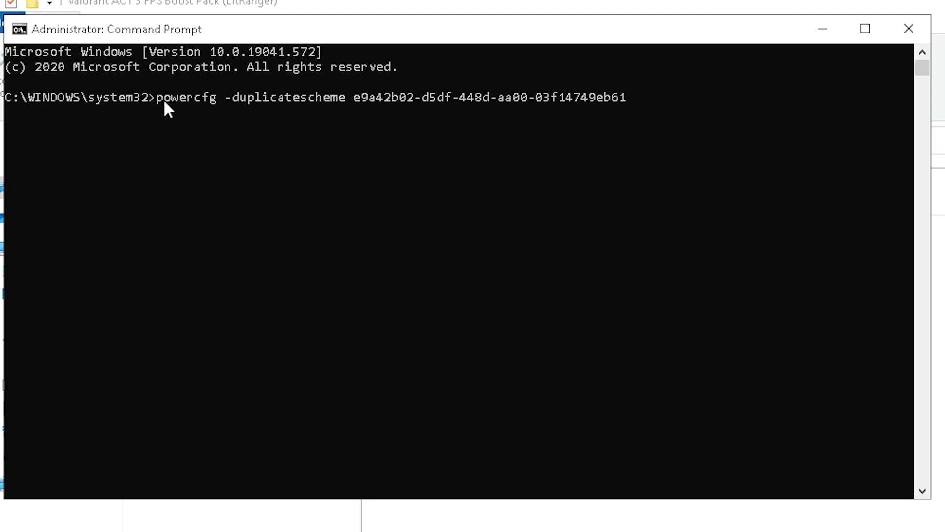
key("Return")
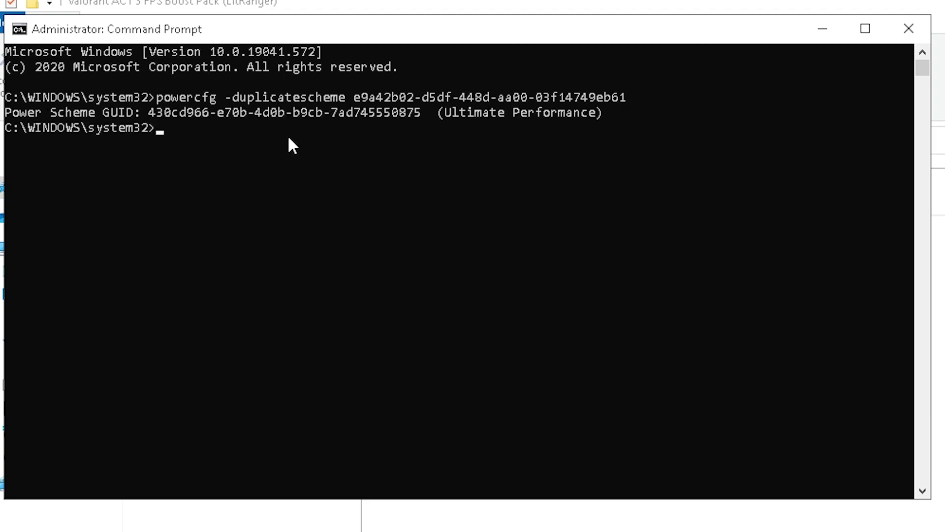
left_click(901, 28)
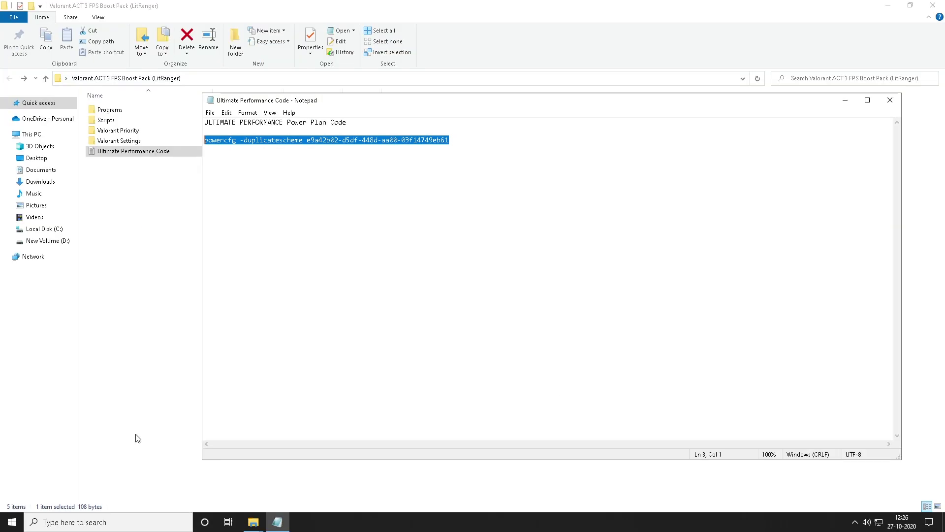
Search for "choose a power plan", activate the first Ultimate Performance plan among the additional plans, and close Power Options.
left_click(105, 522)
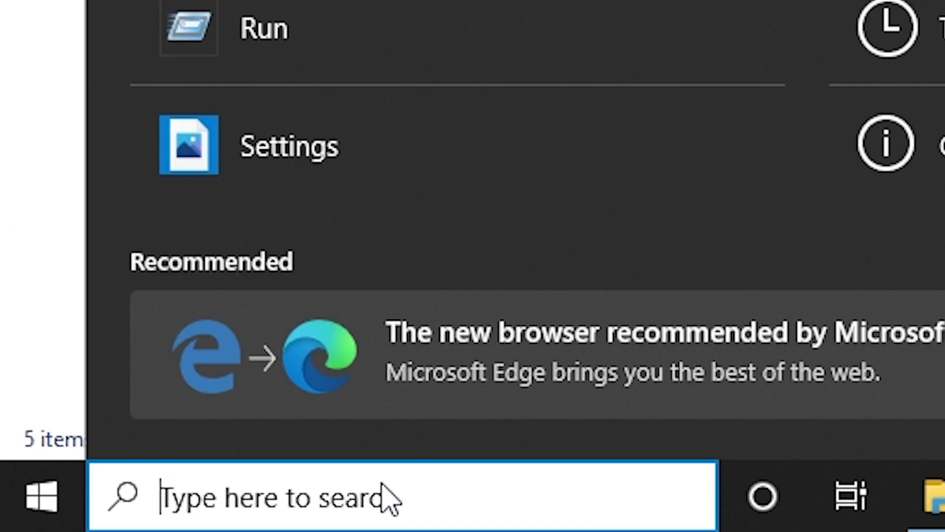
type("choose a power plan")
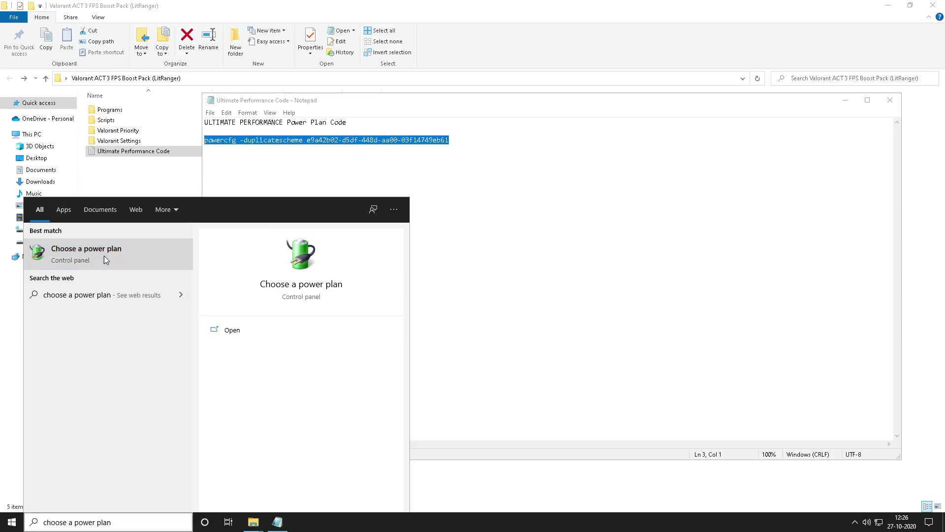
left_click(104, 256)
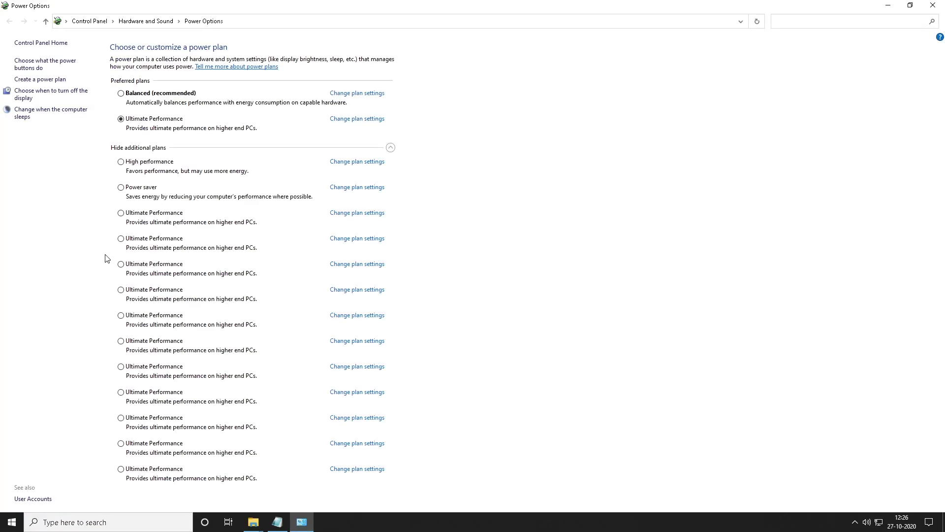
left_click(391, 148)
left_click(391, 148)
left_click(158, 215)
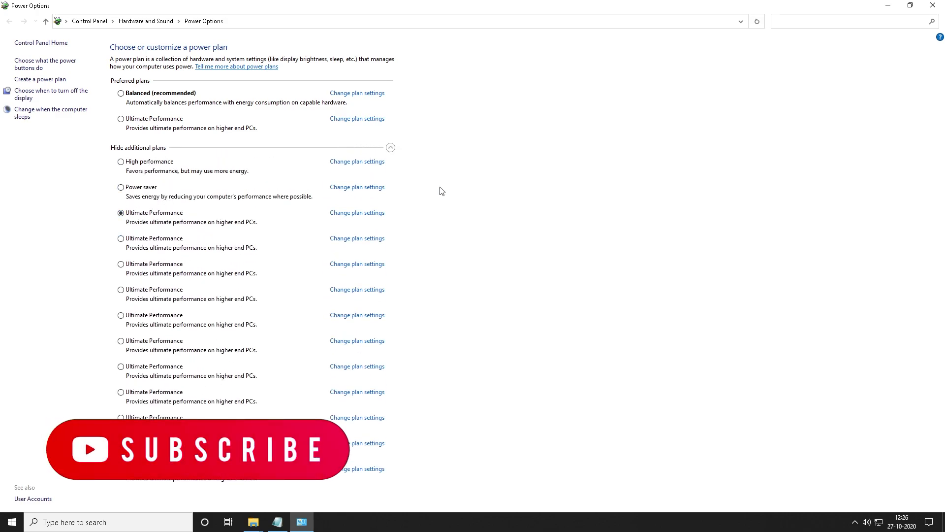
left_click(933, 5)
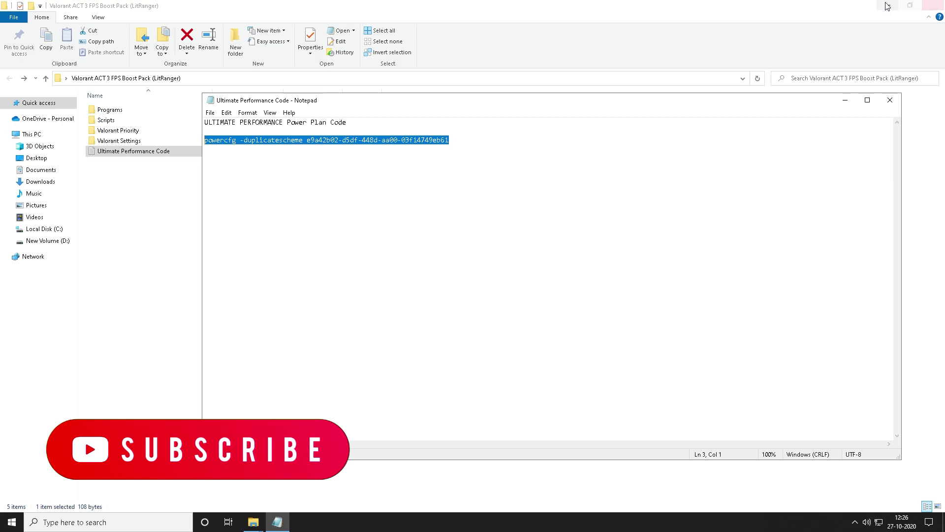
Close the Ultimate Performance Code file and open the boost pack's Programs folder.
left_click(890, 101)
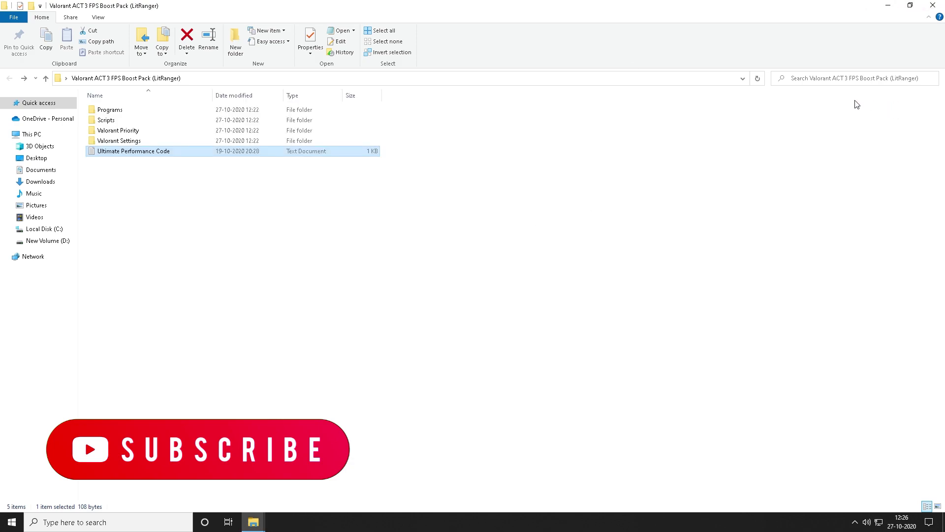
left_click(124, 110)
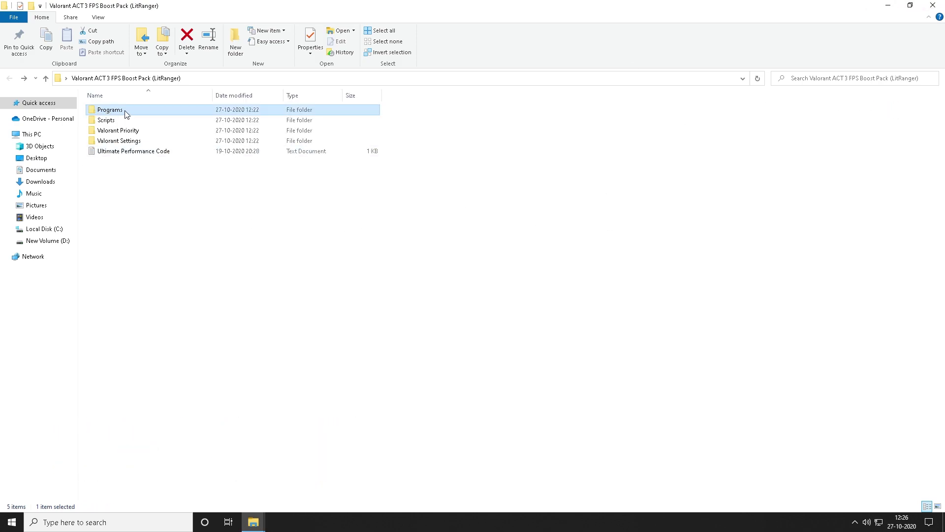
double_click(119, 111)
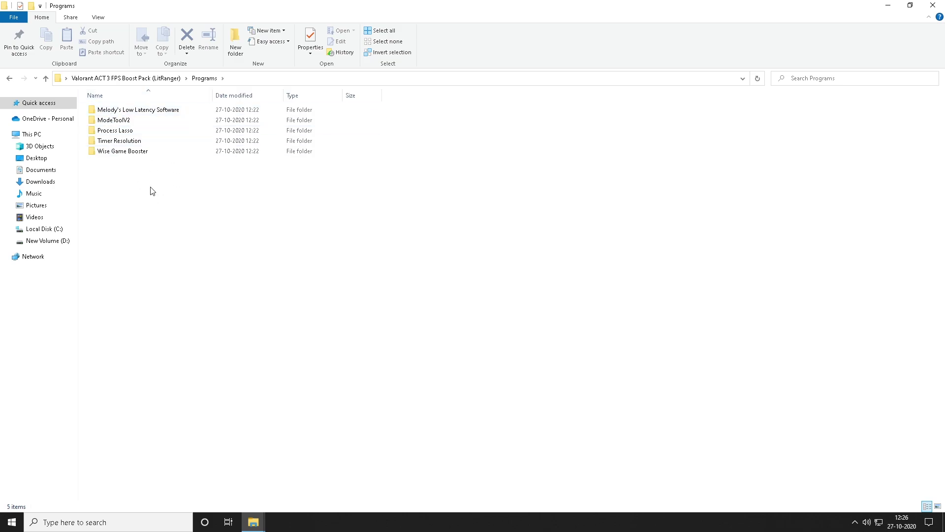
Open the ModeToolV2 folder and run MSI Mode Utility v2 as administrator.
double_click(127, 121)
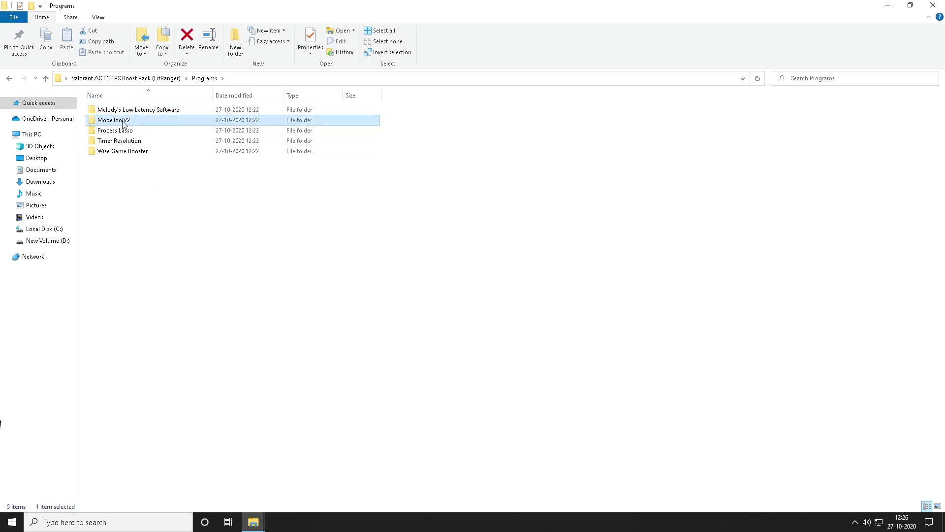
left_click(109, 115)
right_click(129, 115)
left_click(159, 129)
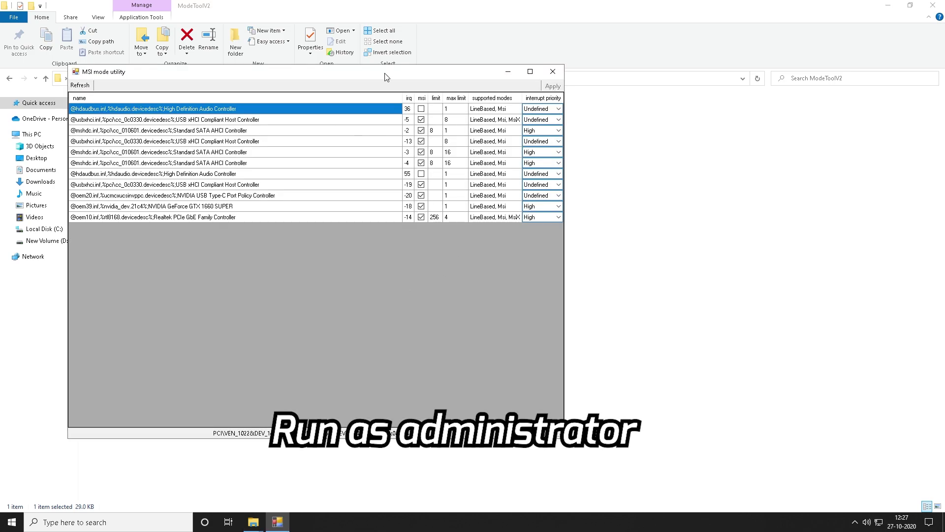
Set the NVIDIA GeForce GTX 1660 SUPER's interrupt priority to High, apply it, and close the MSI mode utility.
left_click(184, 206)
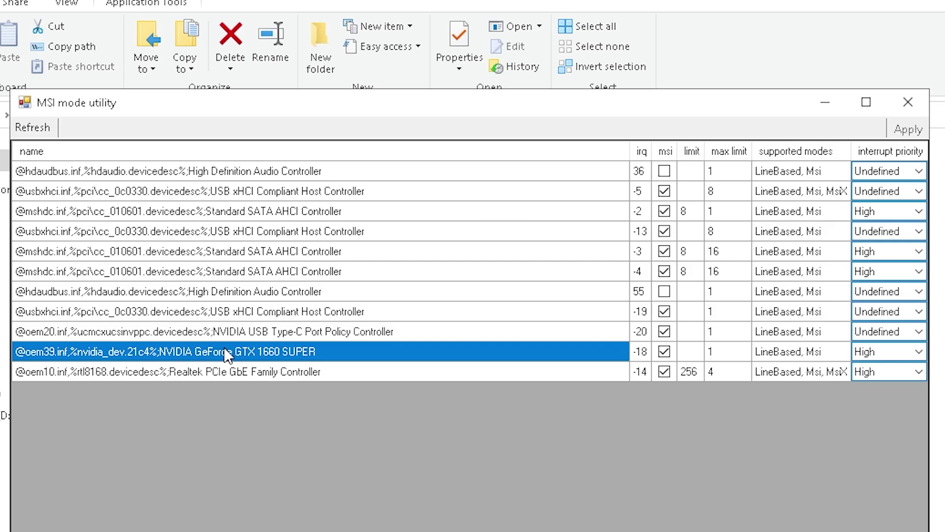
left_click(662, 351)
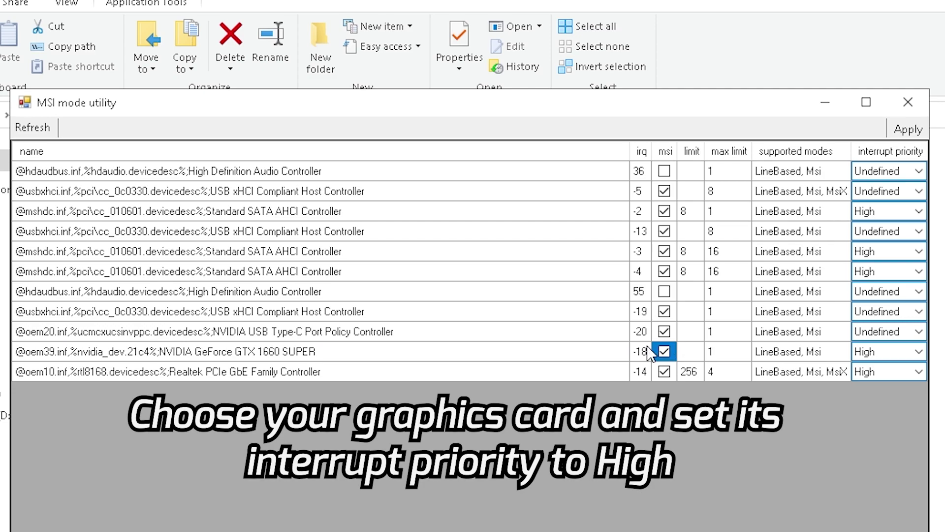
left_click(812, 352)
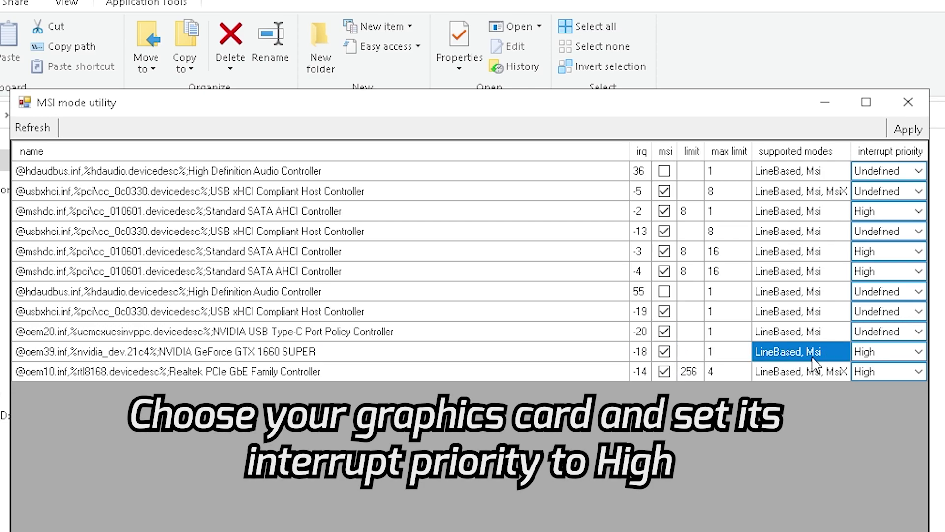
left_click(886, 358)
left_click(922, 359)
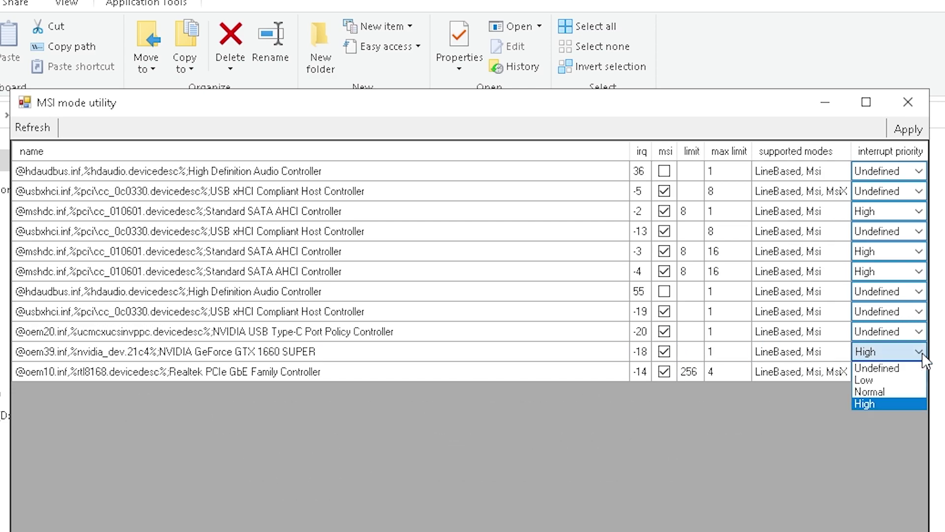
left_click(872, 400)
left_click(889, 351)
left_click(873, 404)
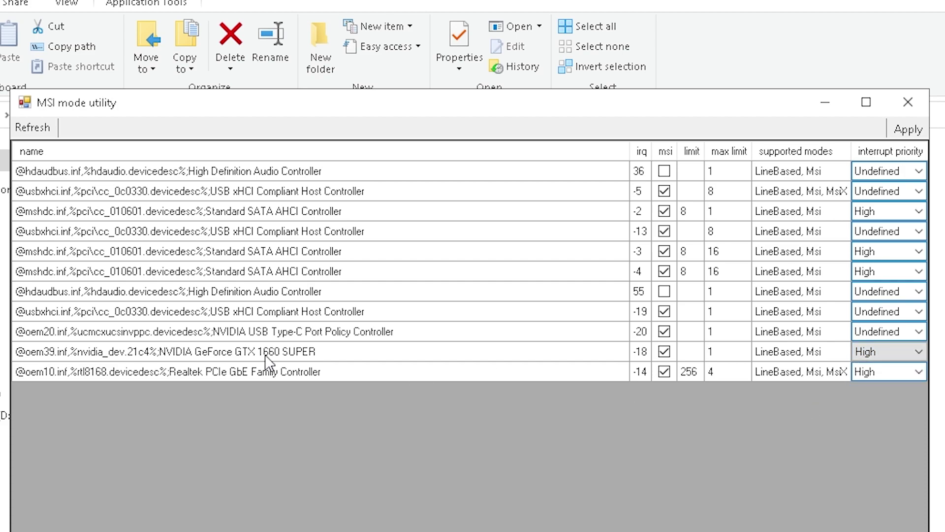
left_click(901, 131)
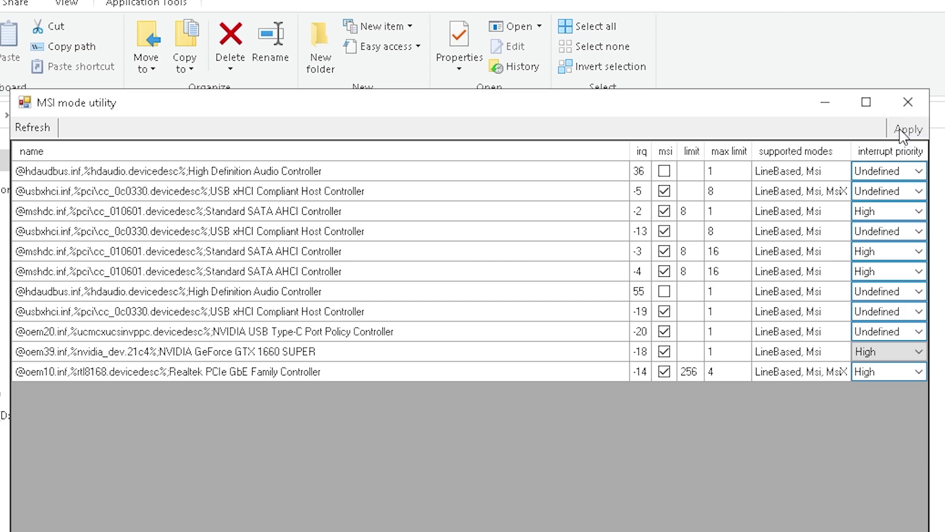
left_click(909, 102)
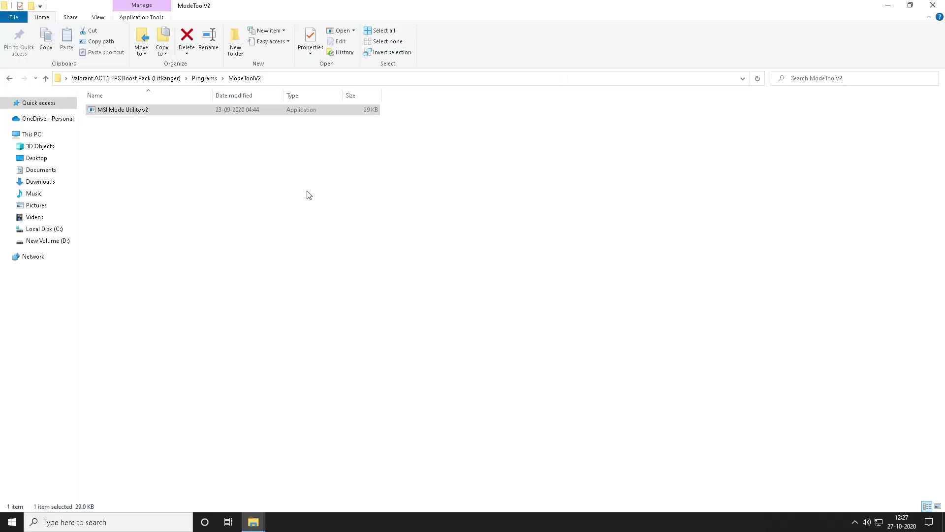
Install Process Lasso with processlassosetup64 from the Process Lasso folder, keeping the default components and the startup at login for ALL users.
left_click(10, 80)
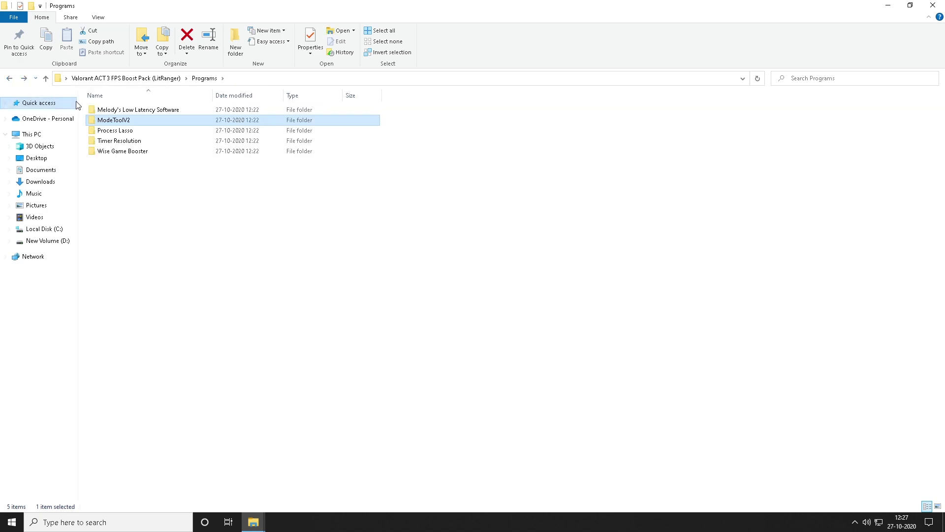
double_click(104, 131)
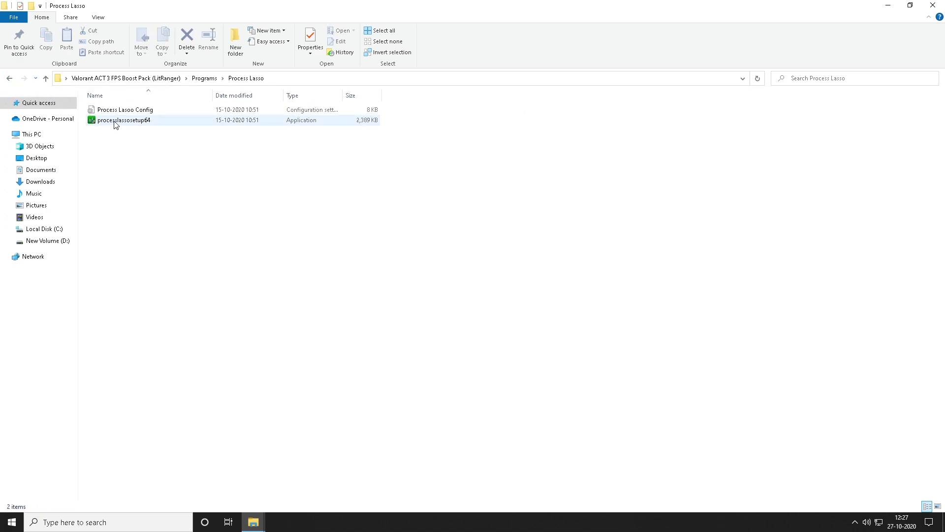
double_click(115, 122)
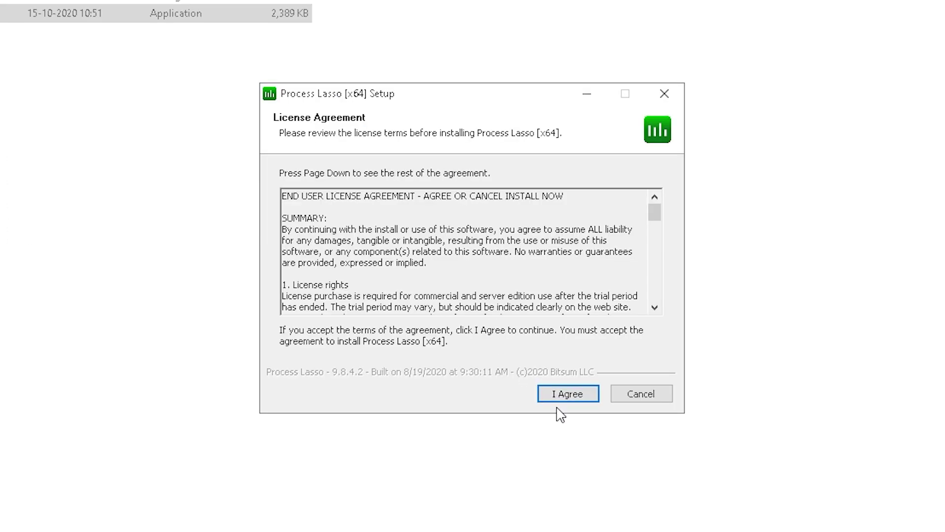
left_click(580, 398)
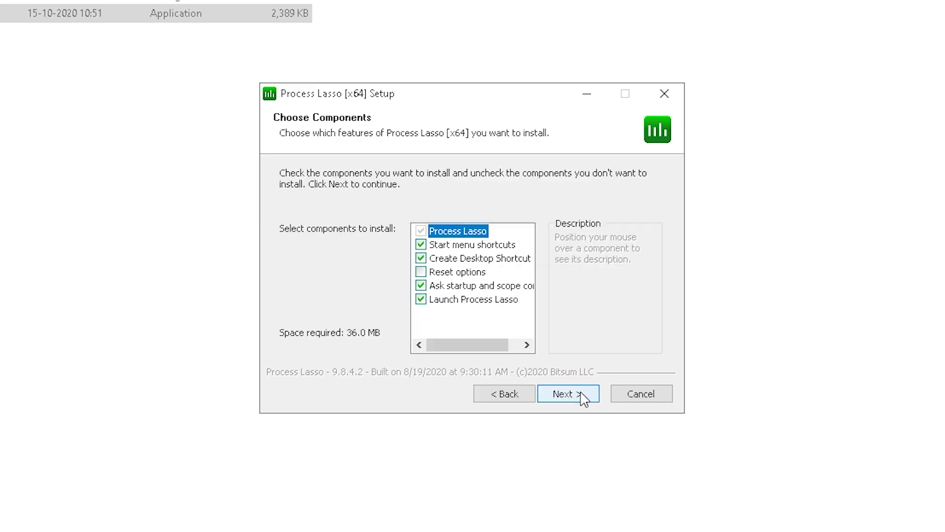
left_click(583, 397)
left_click(577, 396)
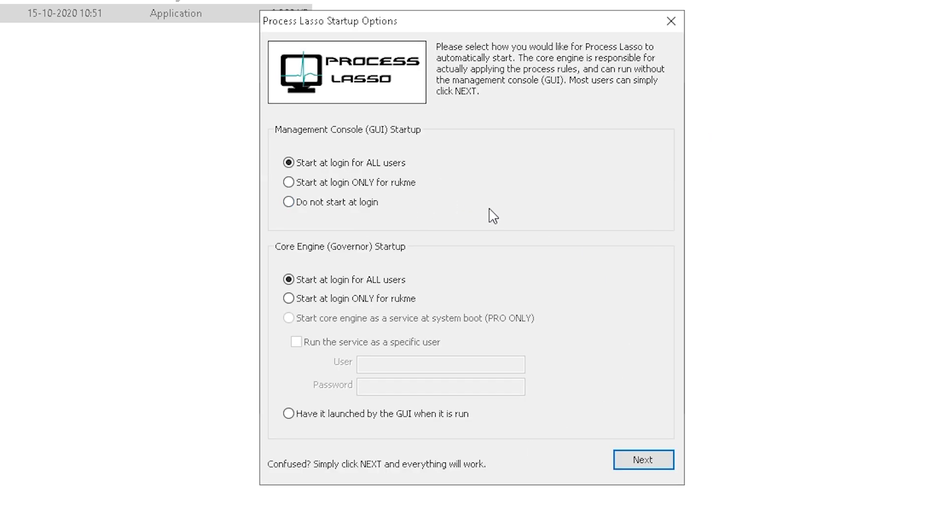
left_click(659, 460)
left_click(652, 445)
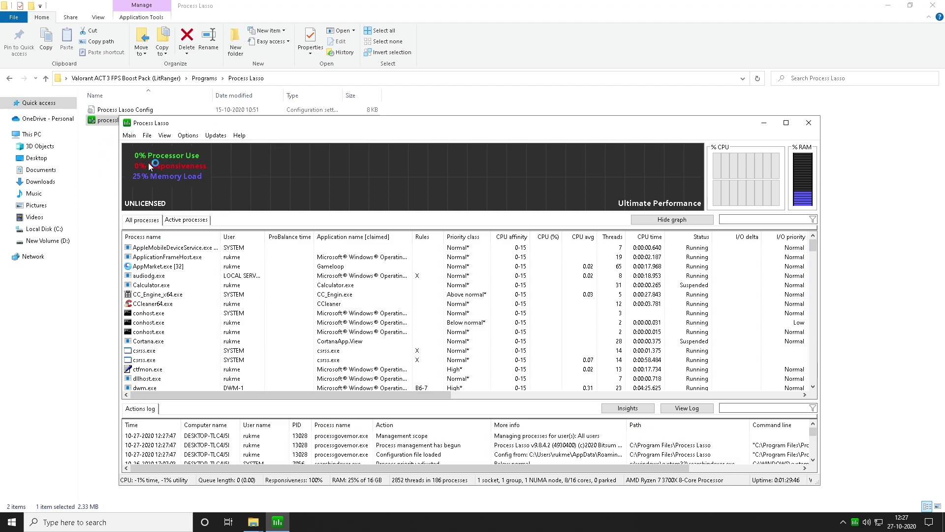
Import the Process Lasoo Config file from the boost pack's Process Lasso folder as the configuration, and close Process Lasso.
left_click(130, 137)
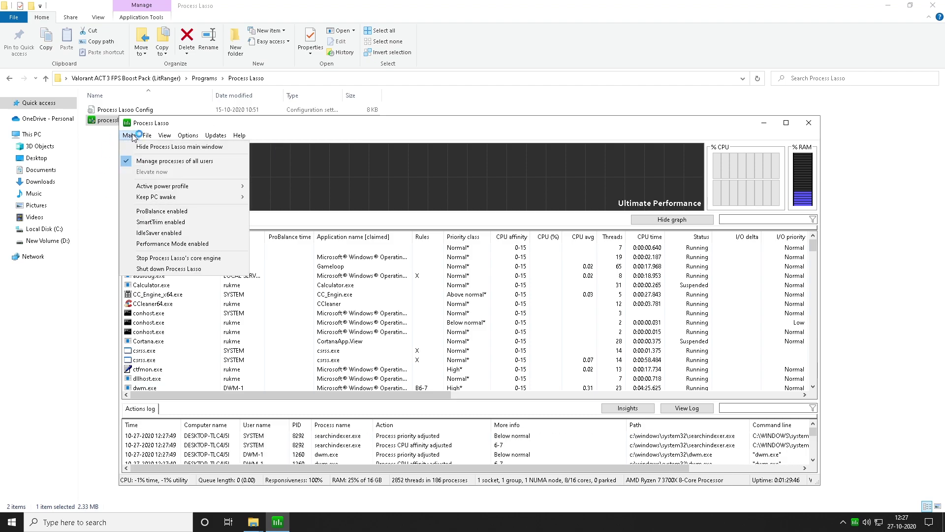
mouse_move(144, 135)
left_click(130, 135)
left_click(148, 136)
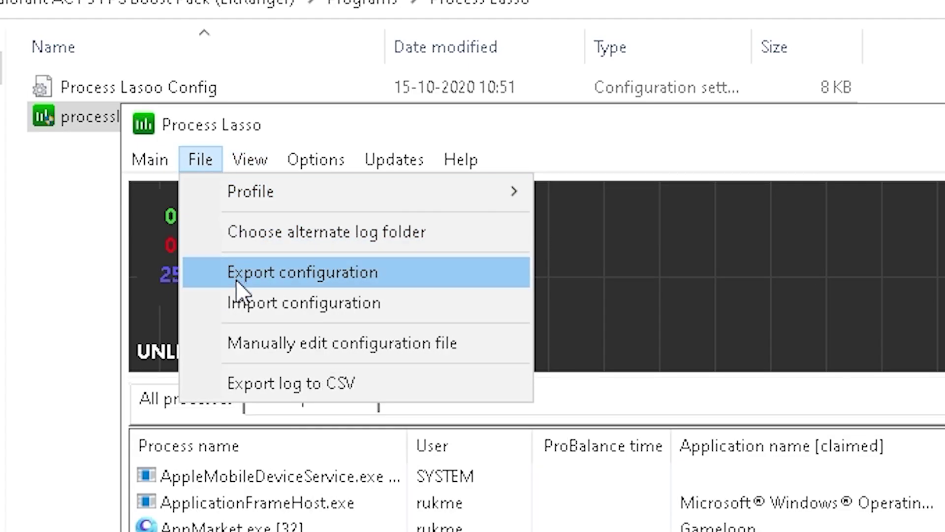
left_click(160, 185)
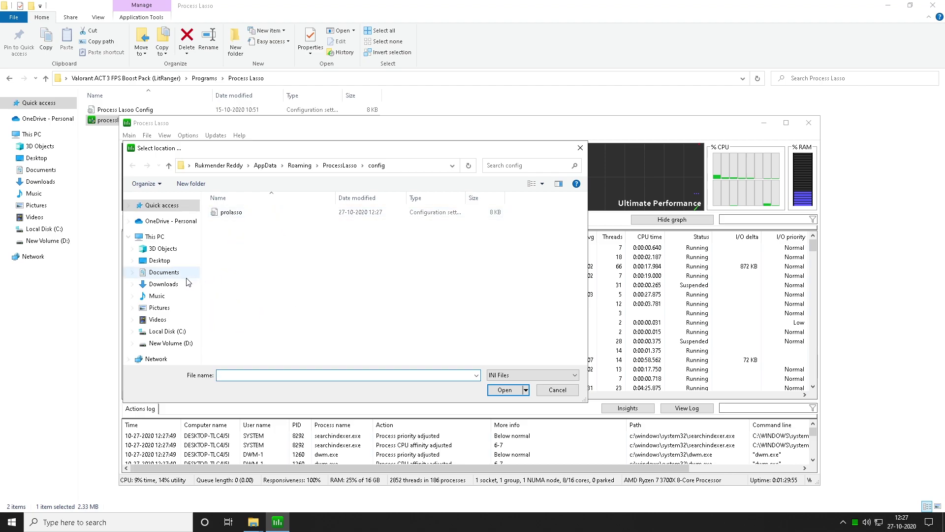
left_click(160, 261)
double_click(273, 213)
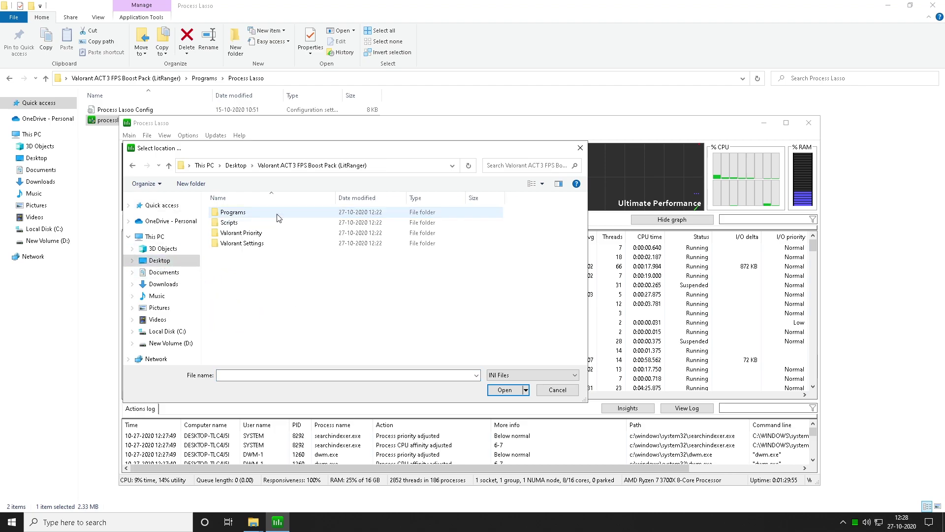
double_click(256, 213)
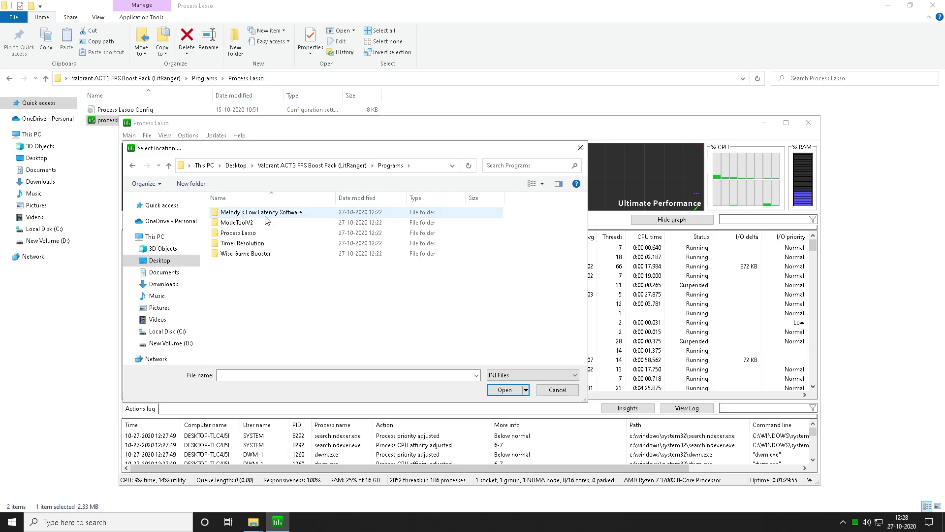
double_click(251, 233)
left_click(238, 215)
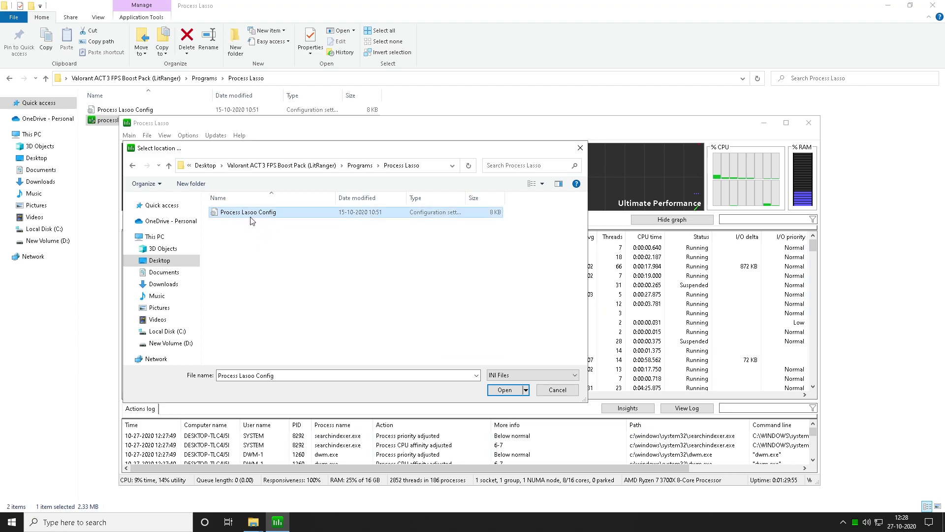
left_click(505, 390)
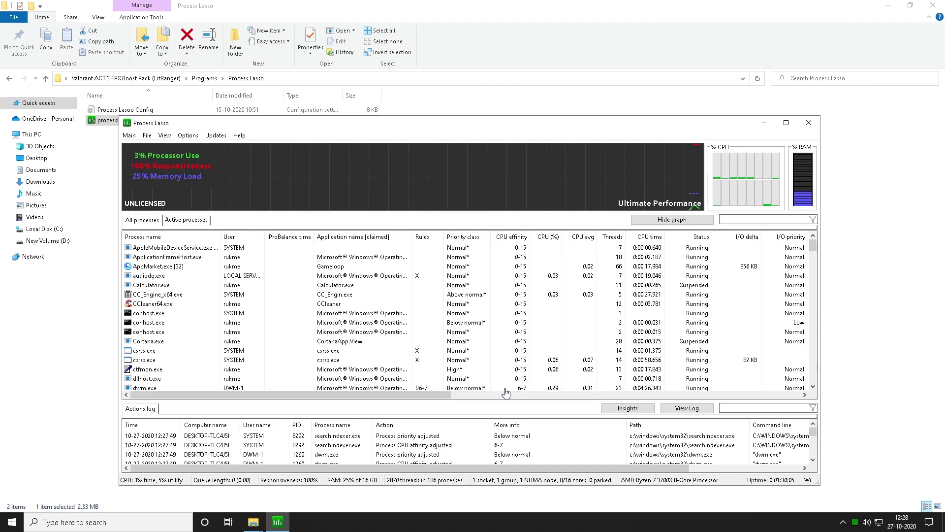
left_click(515, 321)
left_click(809, 124)
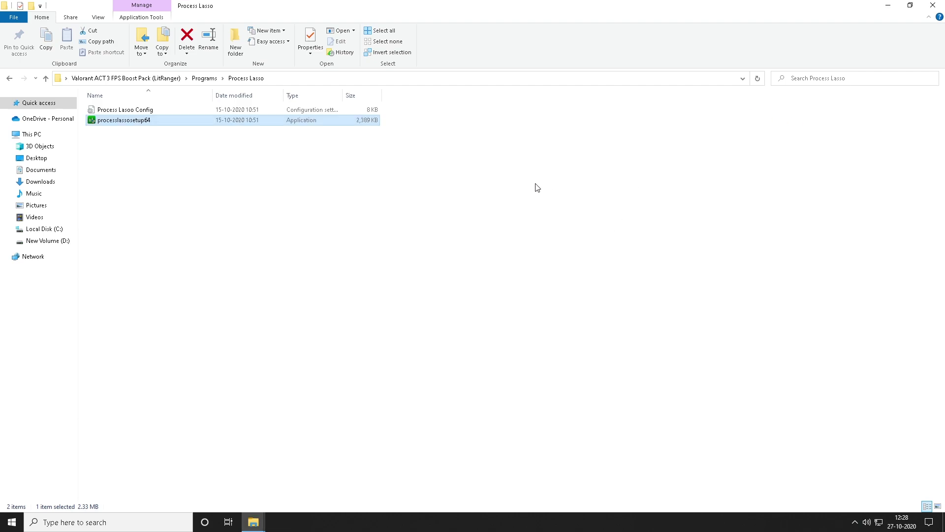
Run TimerResolution from the Timer Resolution folder, set the timer to its maximum resolution, and minimize the window.
left_click(8, 79)
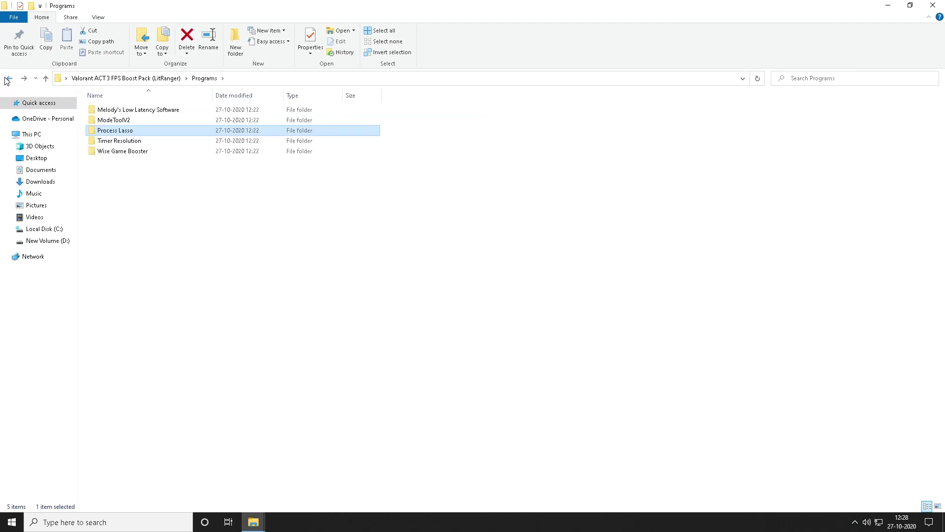
left_click(128, 141)
double_click(121, 142)
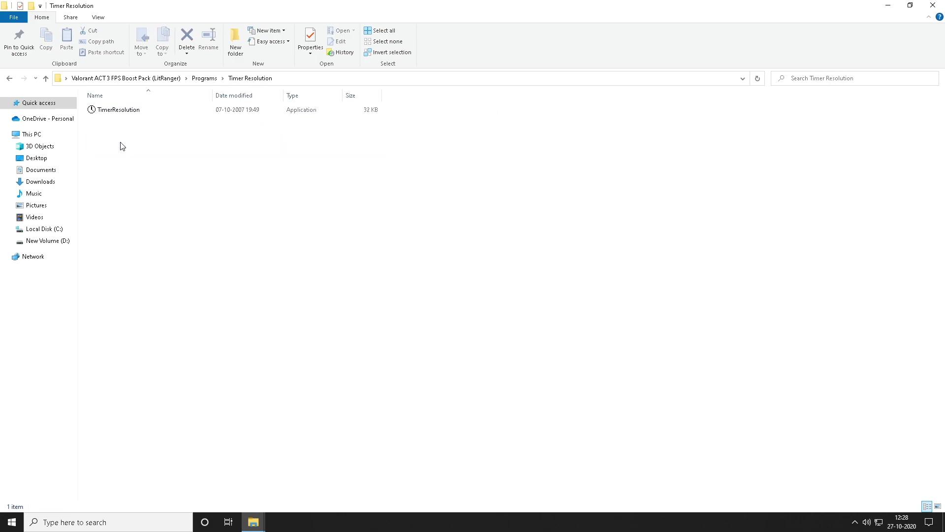
double_click(116, 112)
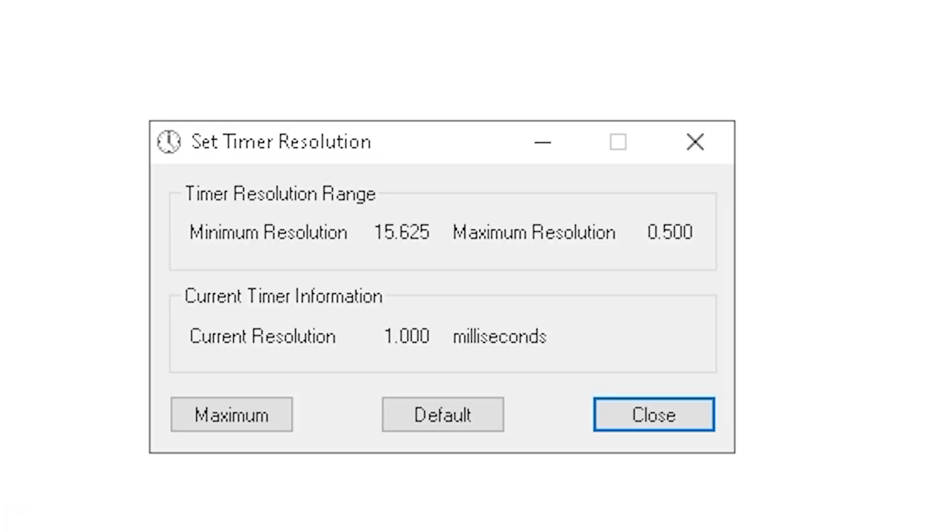
left_click(254, 416)
left_click(244, 422)
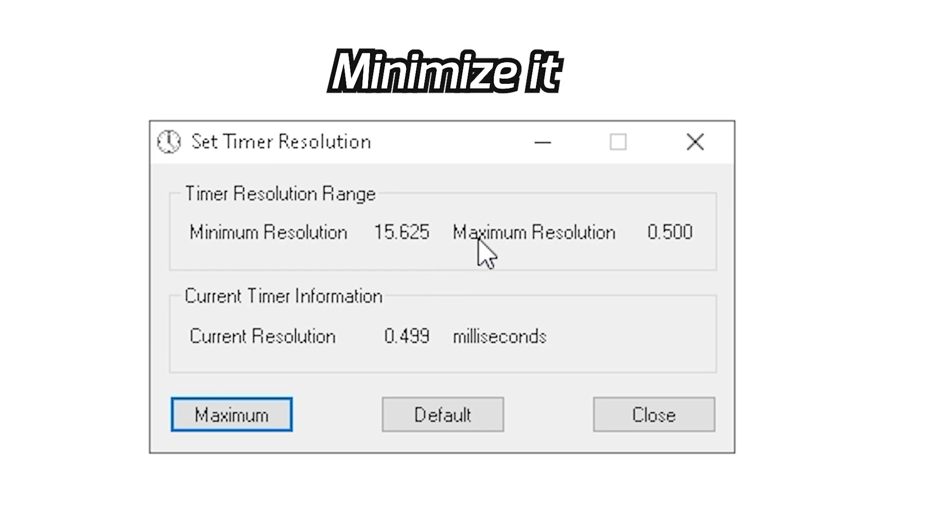
left_click(540, 150)
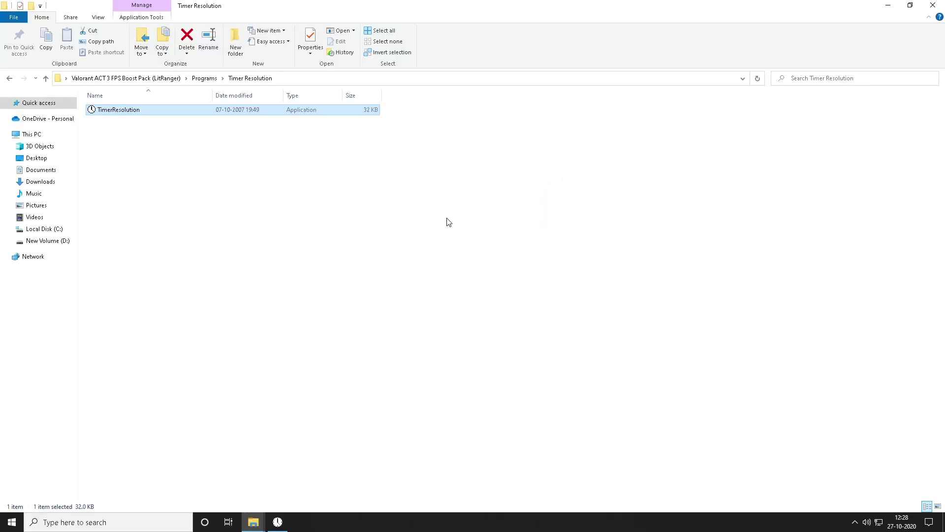
Read the supported Windows versions and system type in the ReadMe of the Melody's Low Latency Software folder, and close it.
left_click(9, 79)
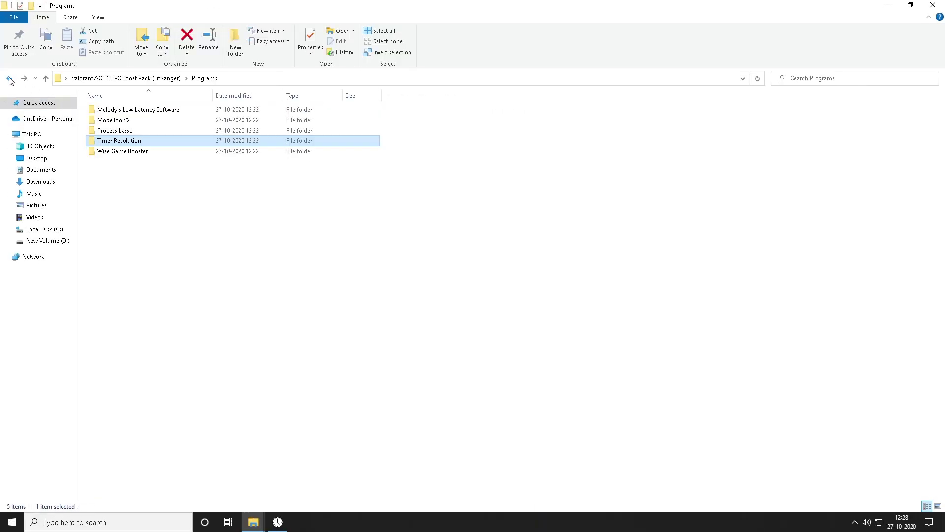
double_click(150, 111)
double_click(129, 122)
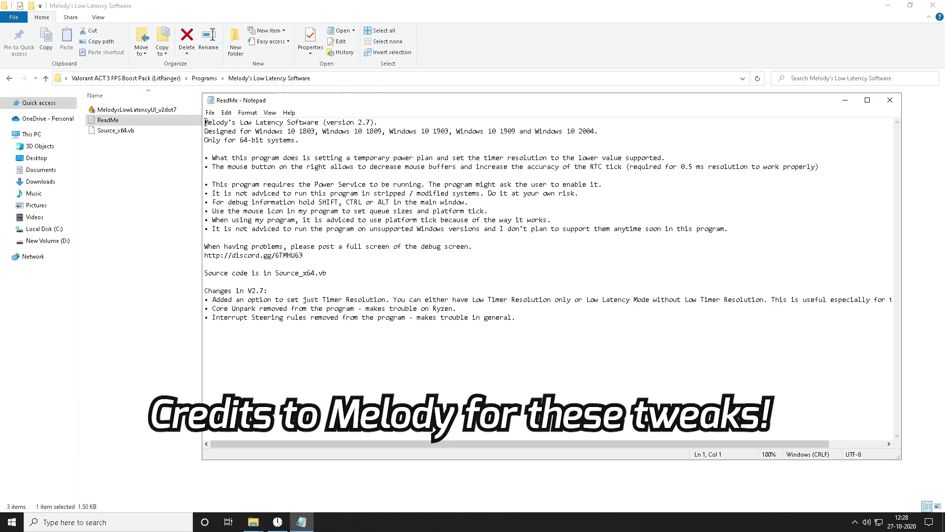
left_click_drag(205, 122, 316, 132)
left_click(375, 131)
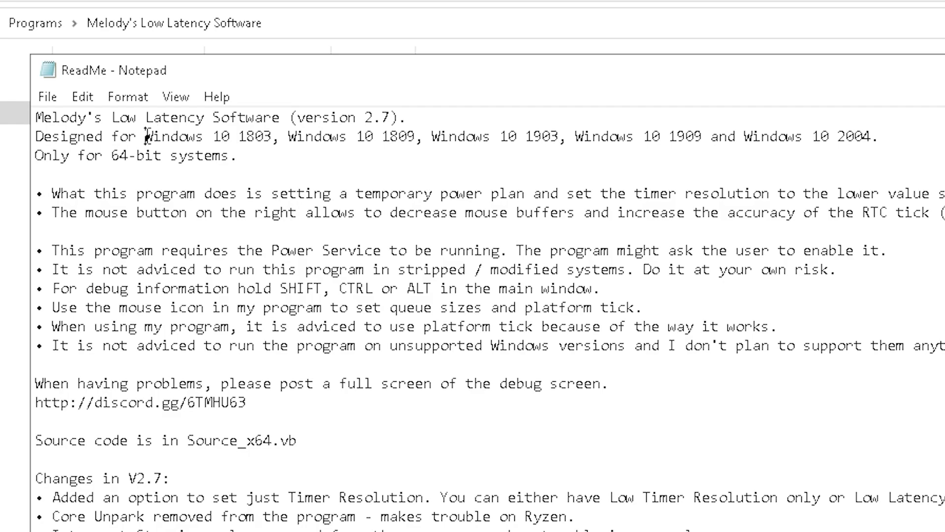
left_click_drag(147, 136, 876, 140)
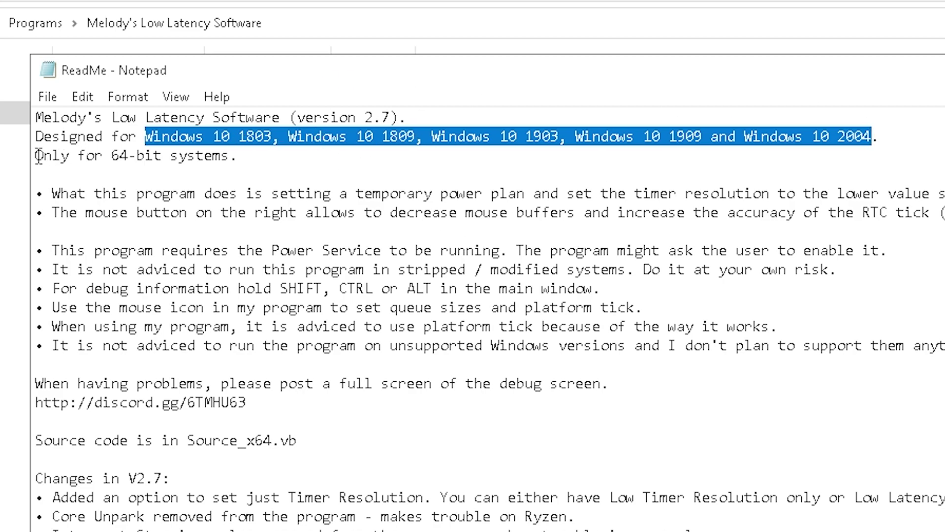
left_click_drag(39, 157, 235, 170)
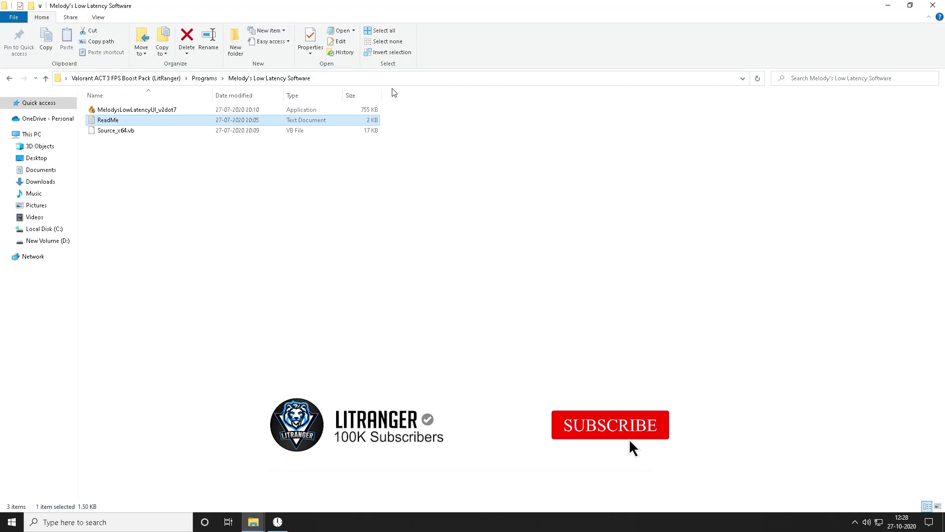
Run MelodysLowLatencyUI_v2dot7, accept its warning, enable Low Latency Mode and Timer Res, and minimize the window.
double_click(137, 109)
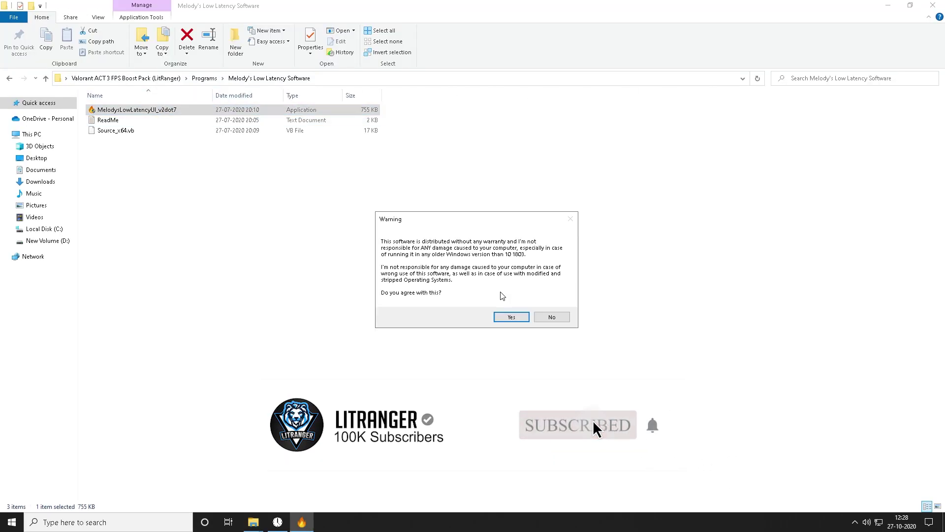
left_click(511, 316)
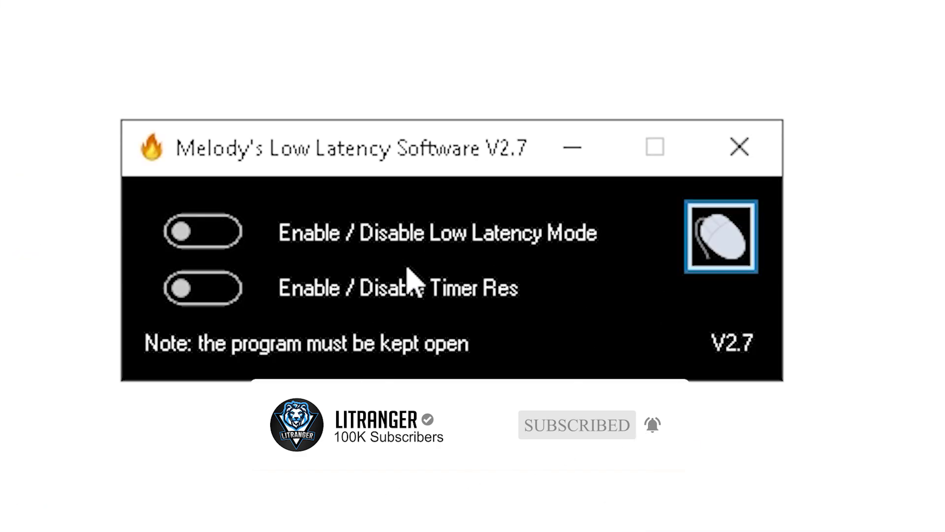
left_click(186, 235)
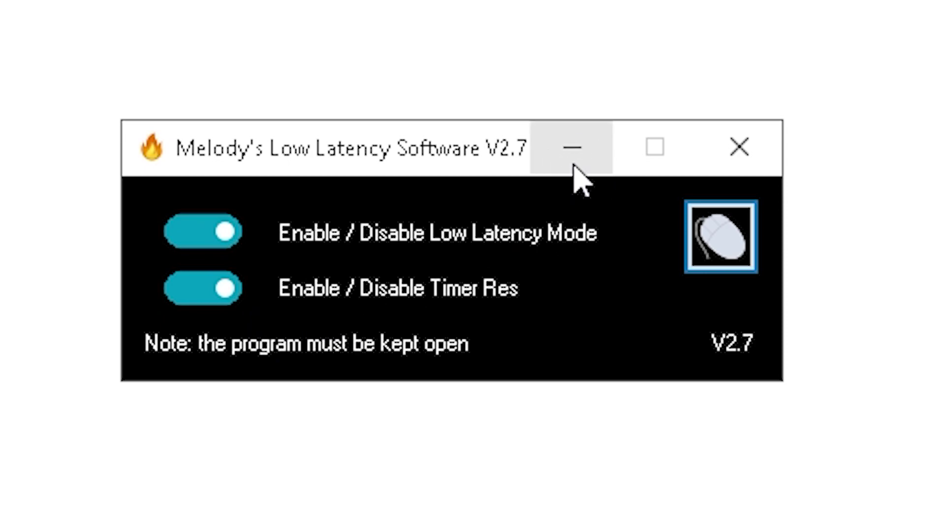
left_click(574, 154)
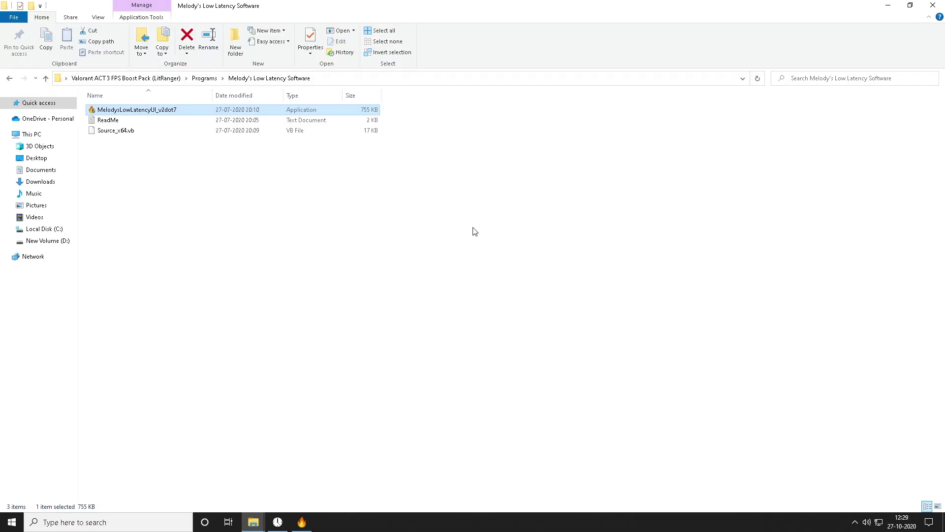
Install Wise Game Booster with WGBSetup_1.5.6.80 from the Programs folder in its default location, skip the release log, and launch it.
left_click(10, 79)
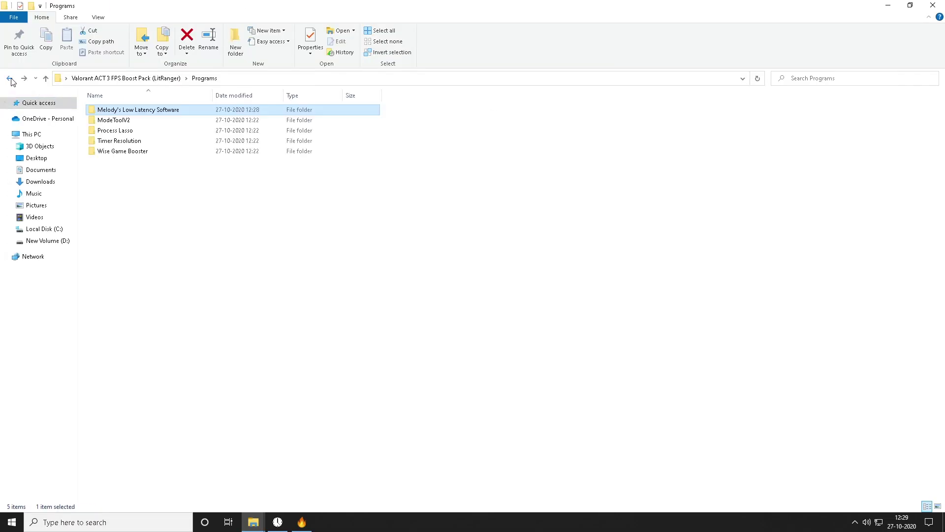
left_click(141, 153)
double_click(158, 154)
double_click(139, 111)
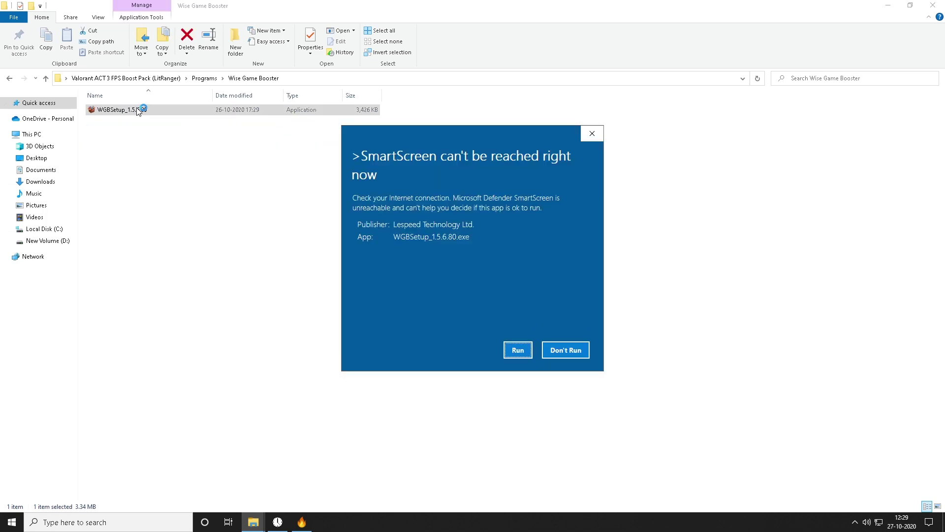
left_click(518, 350)
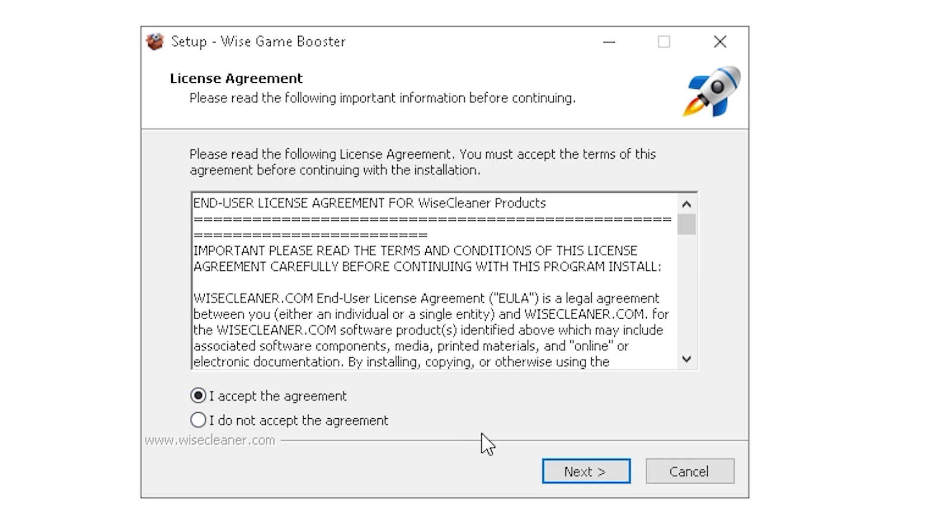
left_click(559, 468)
left_click(560, 468)
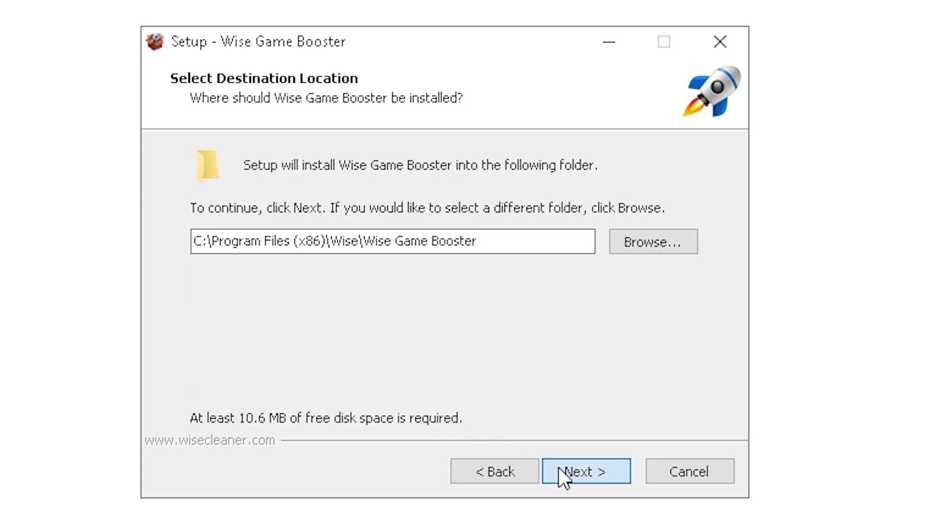
left_click(560, 468)
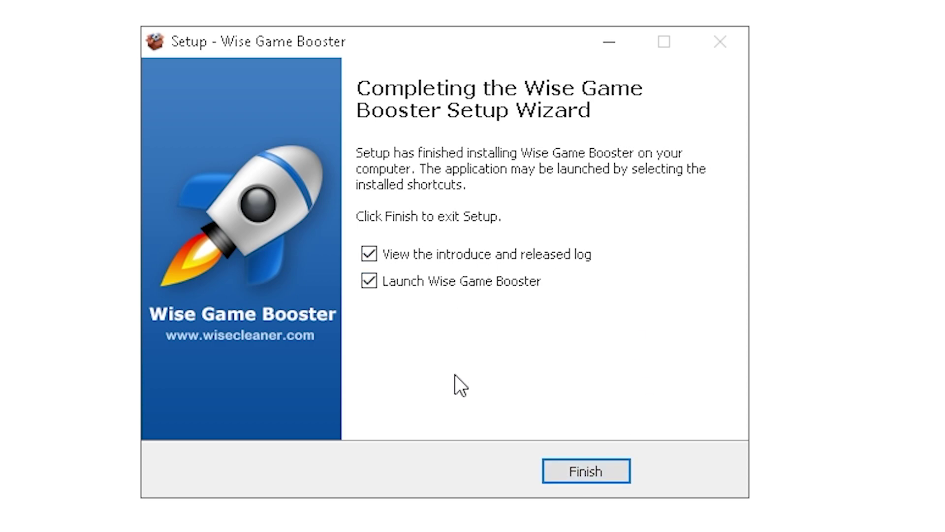
left_click(446, 265)
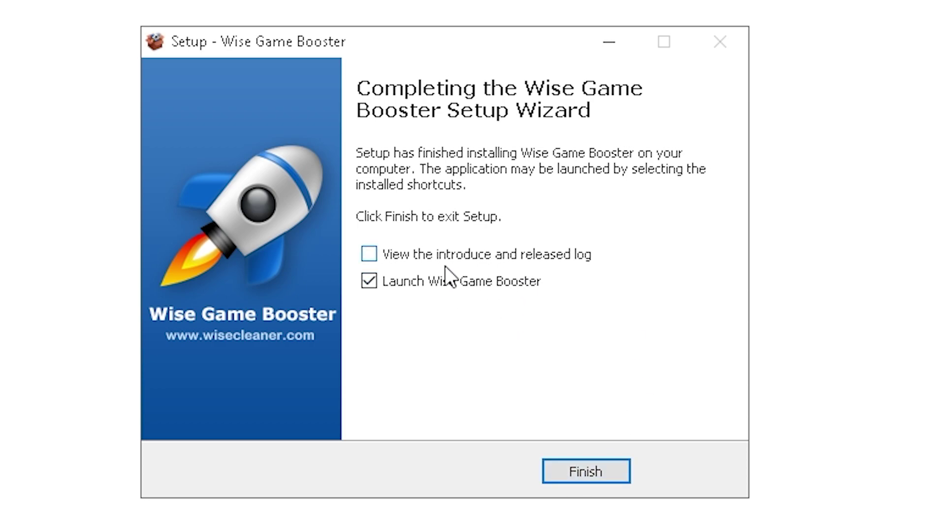
left_click(596, 464)
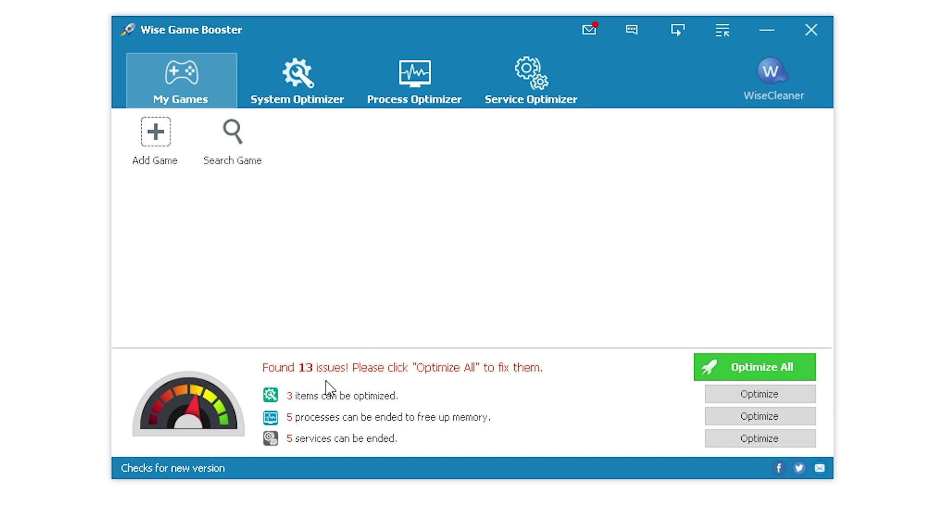
Optimize all the issues found in Wise Game Booster, and close the program and its setup folder.
left_click(775, 368)
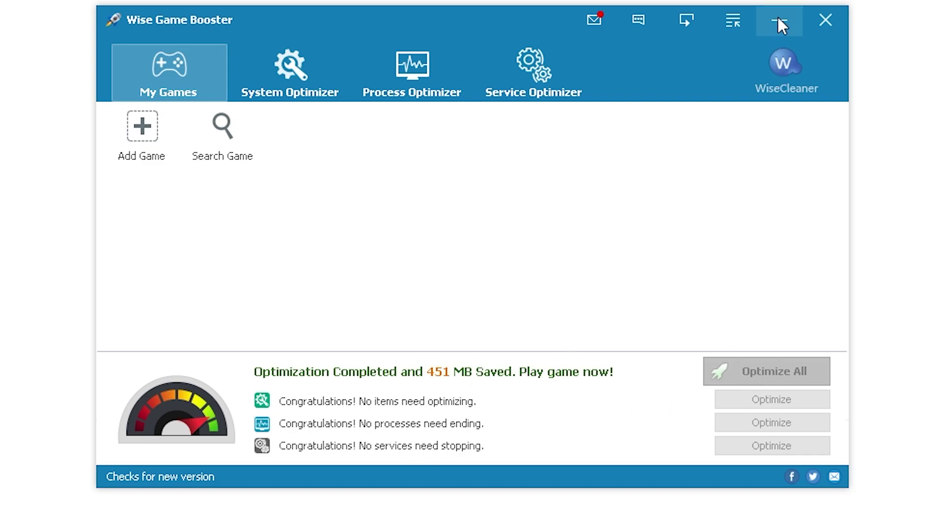
left_click(822, 20)
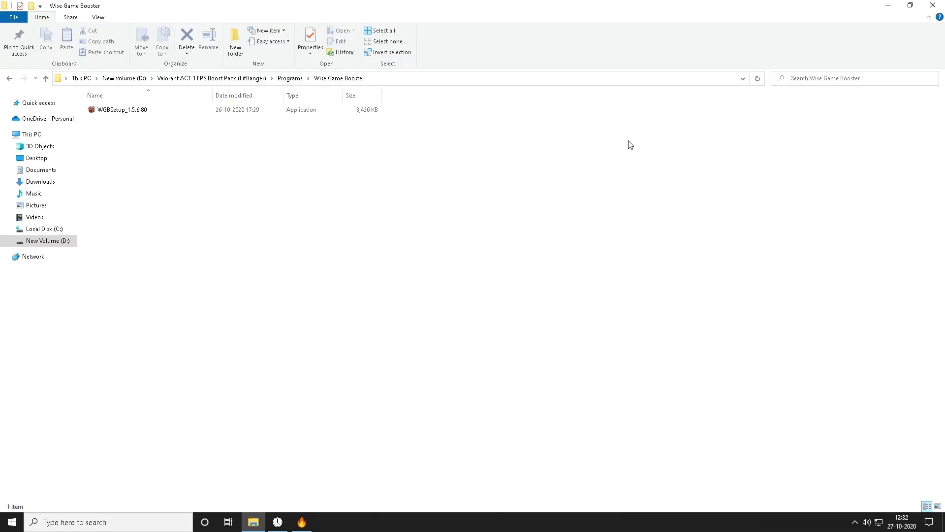
left_click(932, 5)
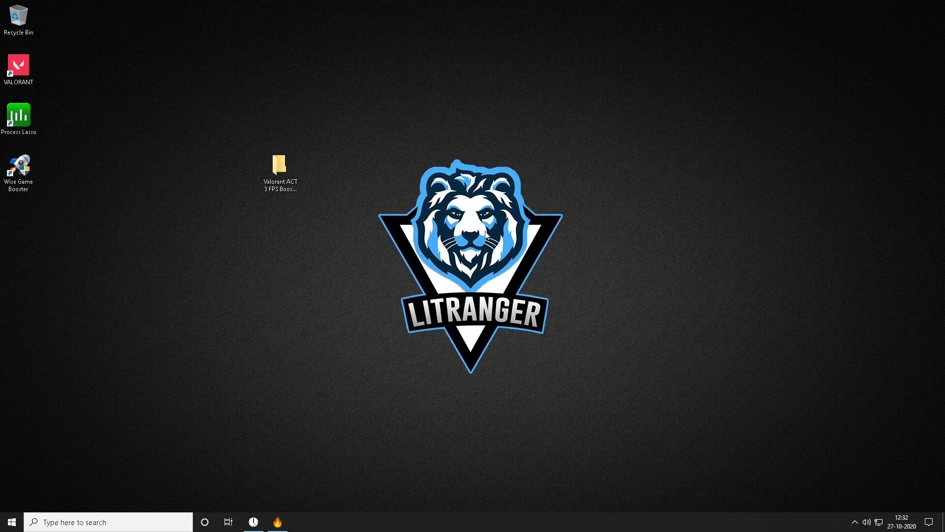
Check the Windows Temp folder for leftover files using the Run command temp, and close the folder.
key("super+r")
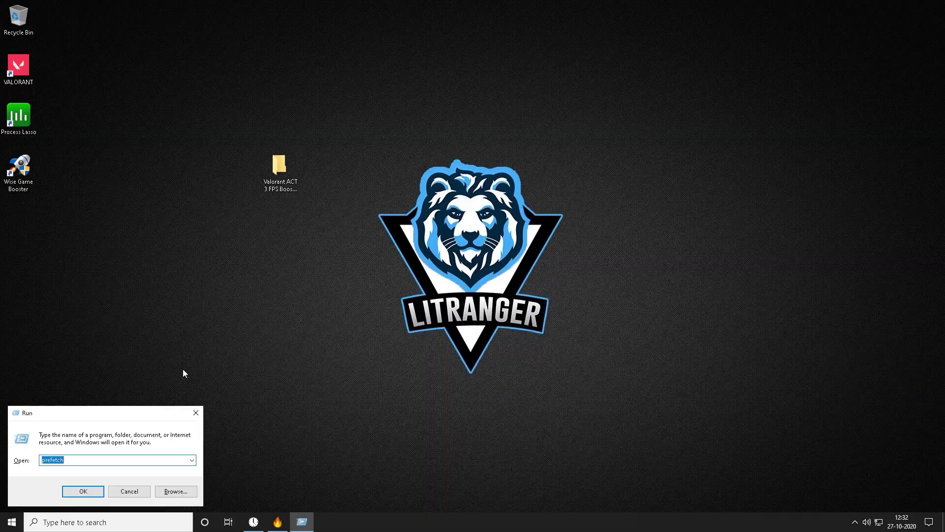
key("BackSpace")
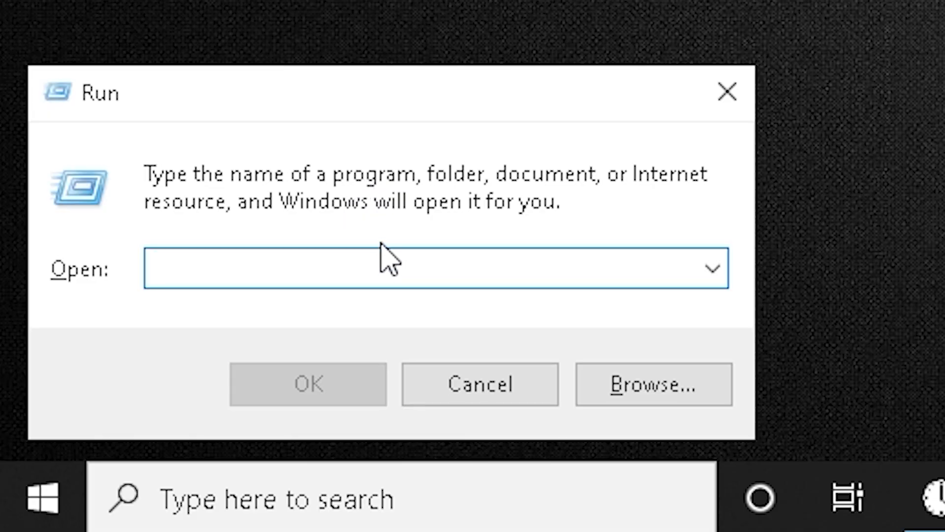
type("temp")
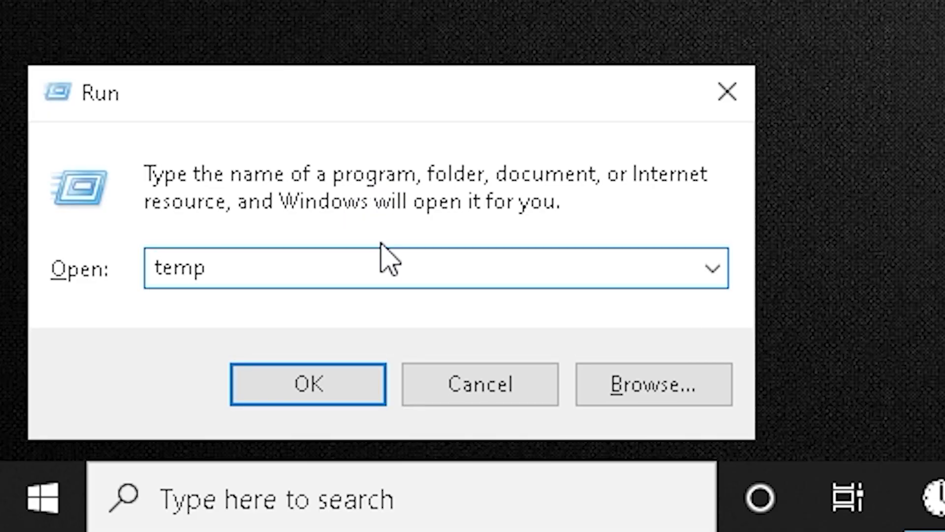
key("Return")
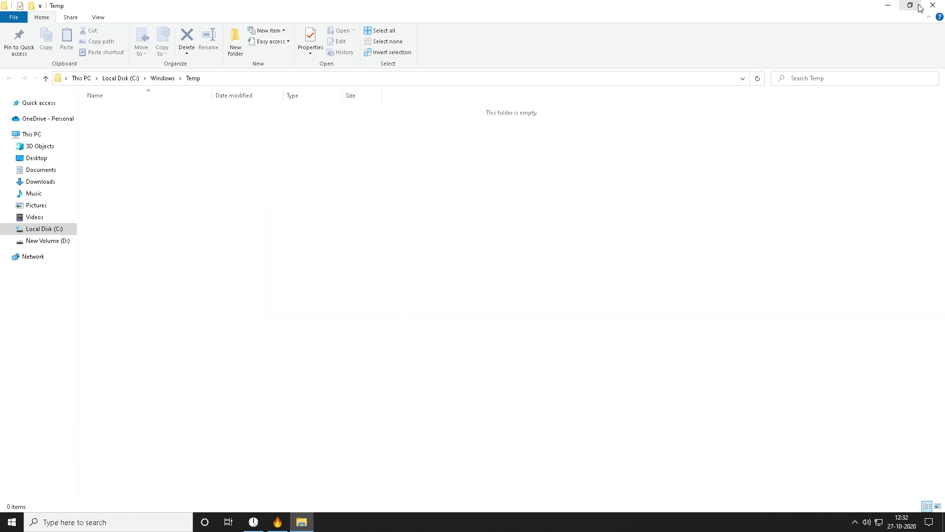
left_click(933, 5)
Open the account's temporary files folder with the Run command %temp%, permanently delete everything in it, and close it.
key("super+r")
key("BackSpace")
type("%%temp%")
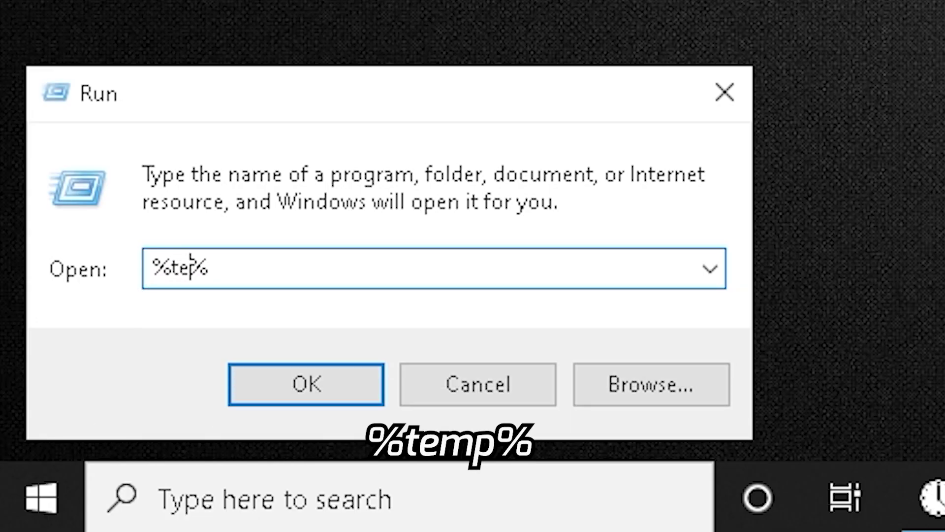
key("Return")
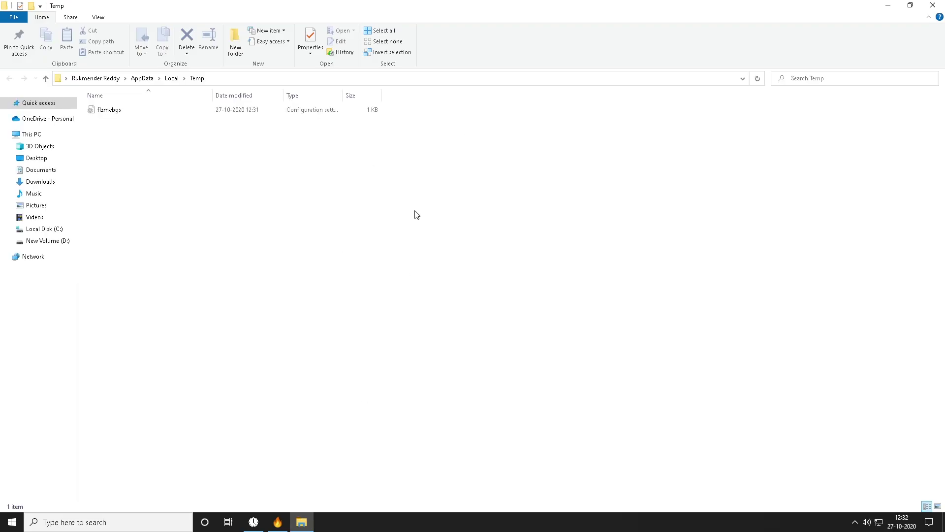
key("ctrl+a")
key("shift+Delete")
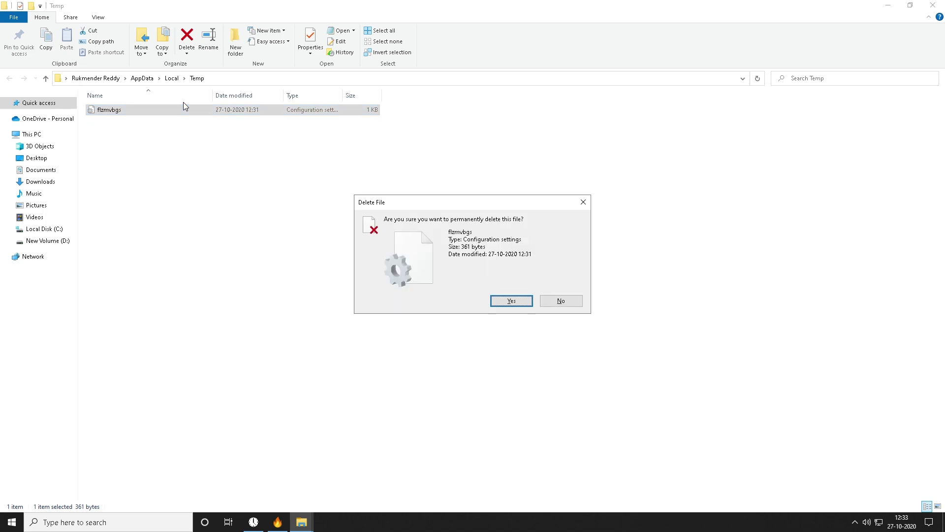
key("Return")
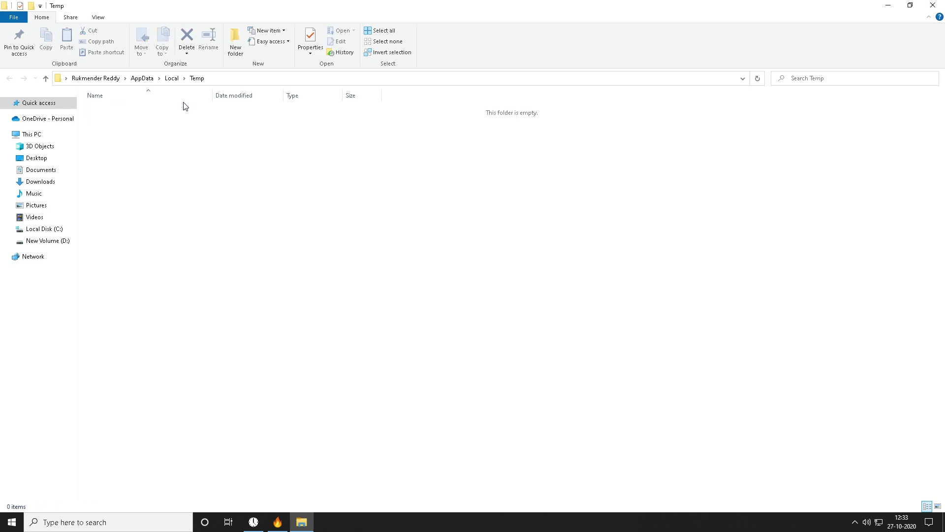
left_click(934, 5)
Open the Windows Prefetch folder with the Run command prefetch, permanently delete its files, skipping those in use, and close it.
key("super+r")
type("prefetch")
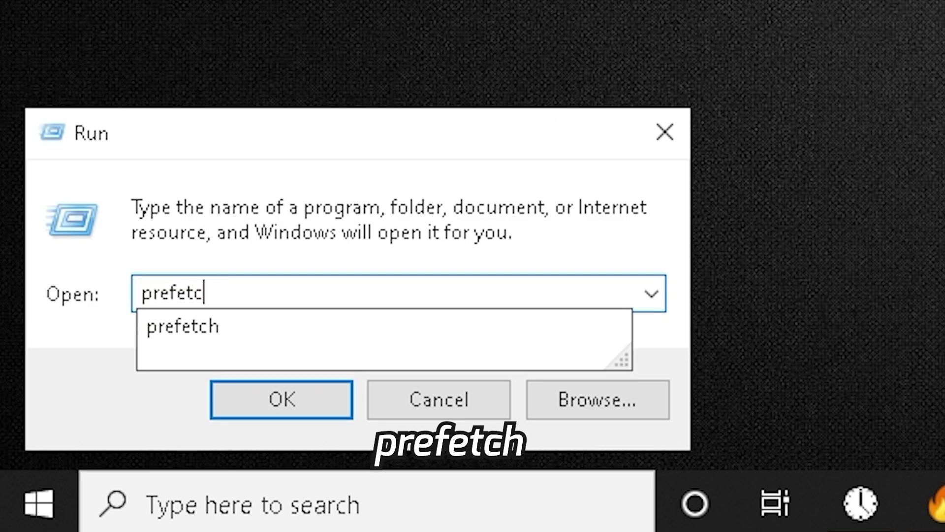
key("Return")
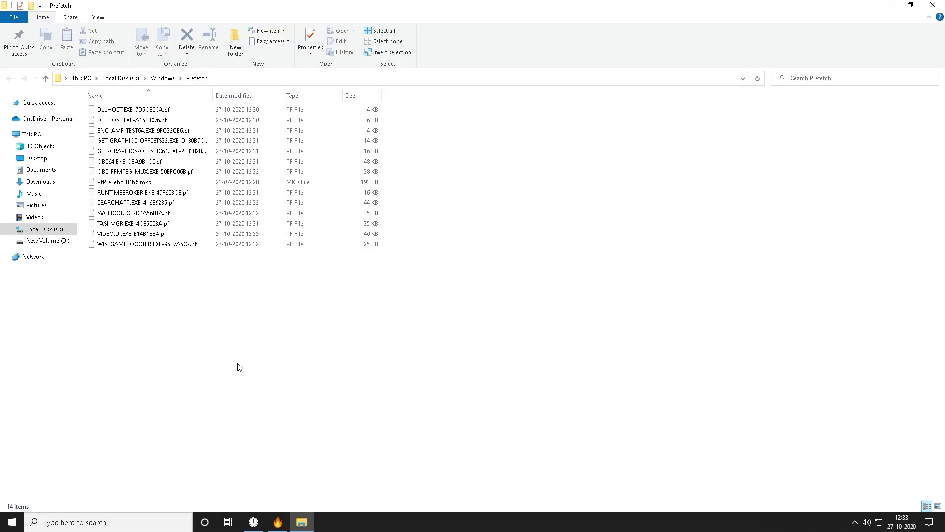
left_click_drag(389, 280, 124, 106)
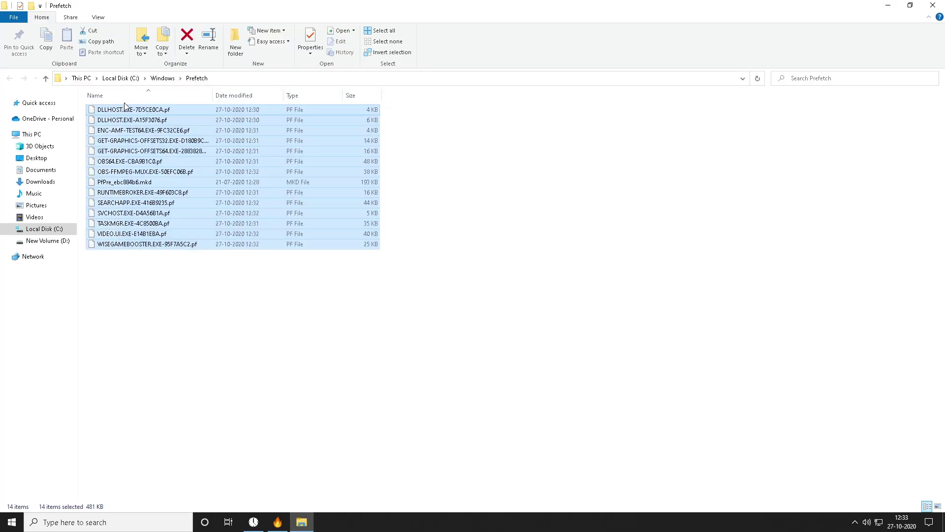
key("shift+Delete")
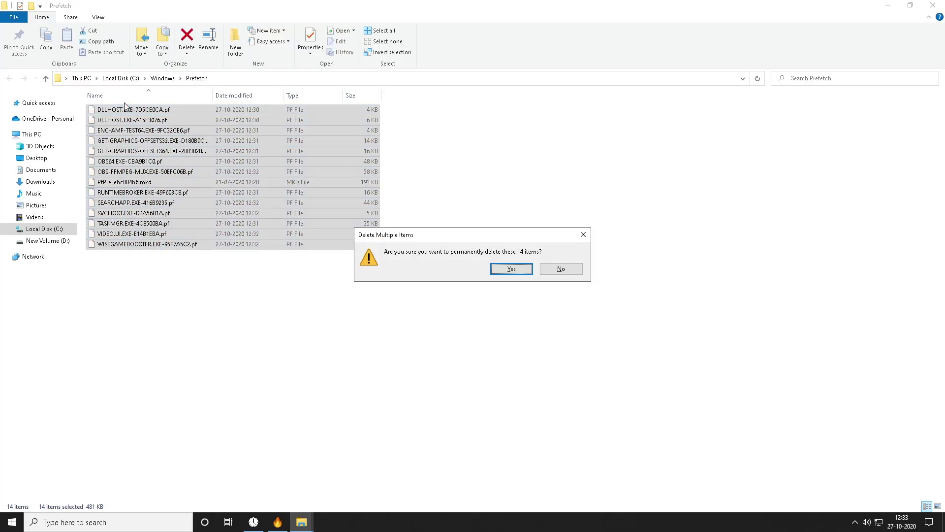
left_click(501, 272)
left_click(424, 212)
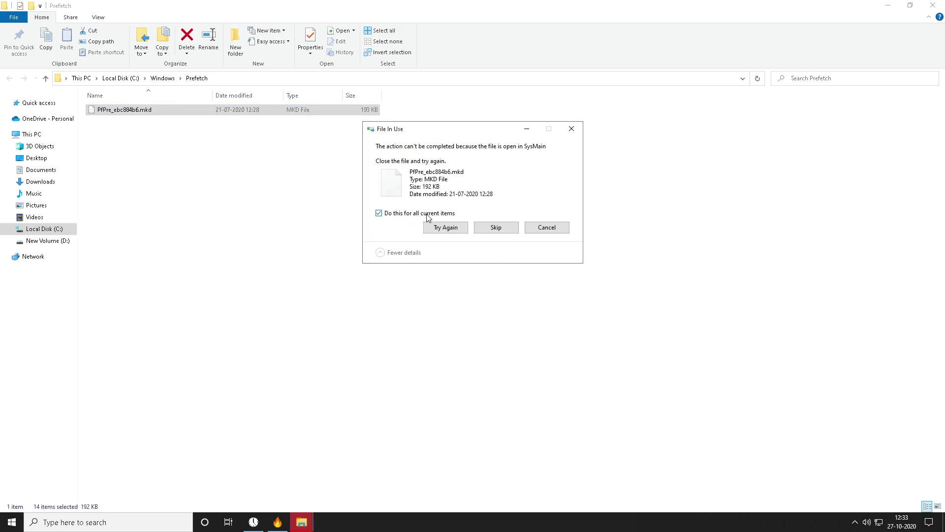
left_click(500, 227)
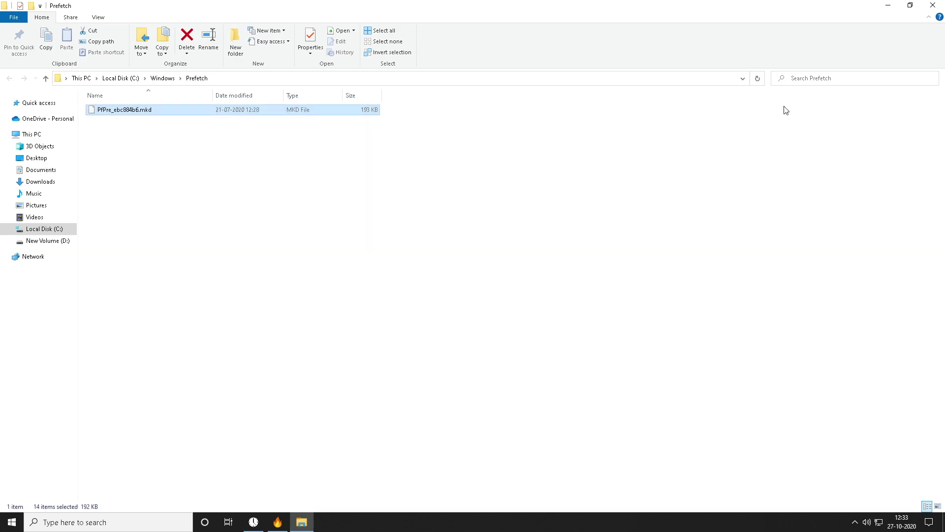
left_click(932, 6)
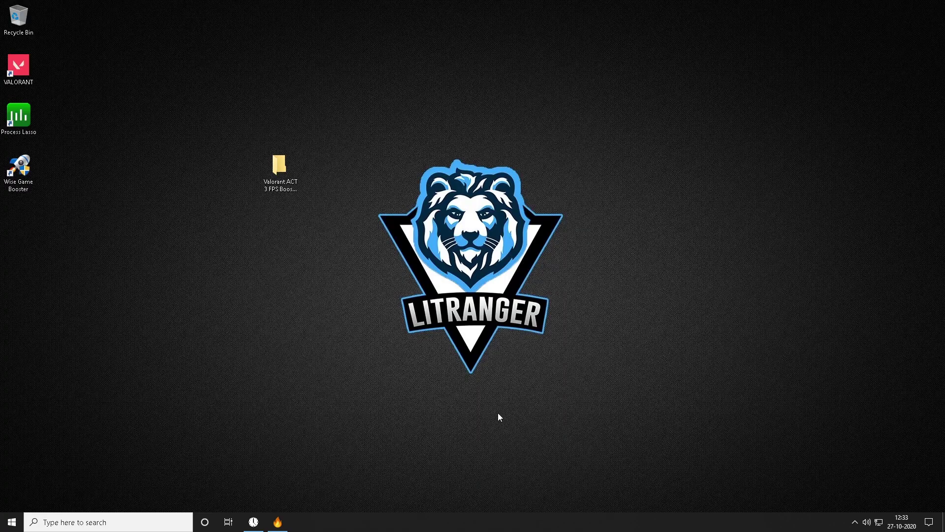
Open the startup apps in Task Manager and set the high-impact CCleaner entry to disabled.
right_click(509, 523)
left_click(549, 472)
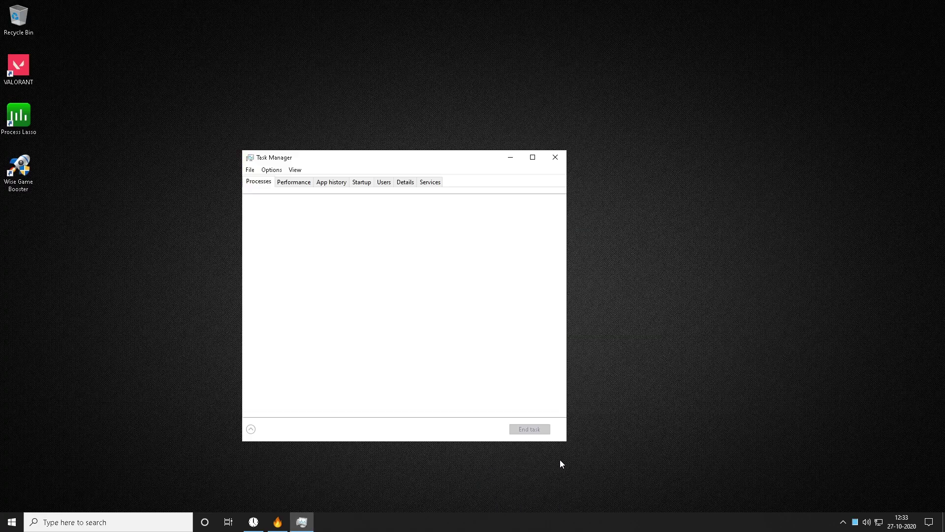
left_click(361, 182)
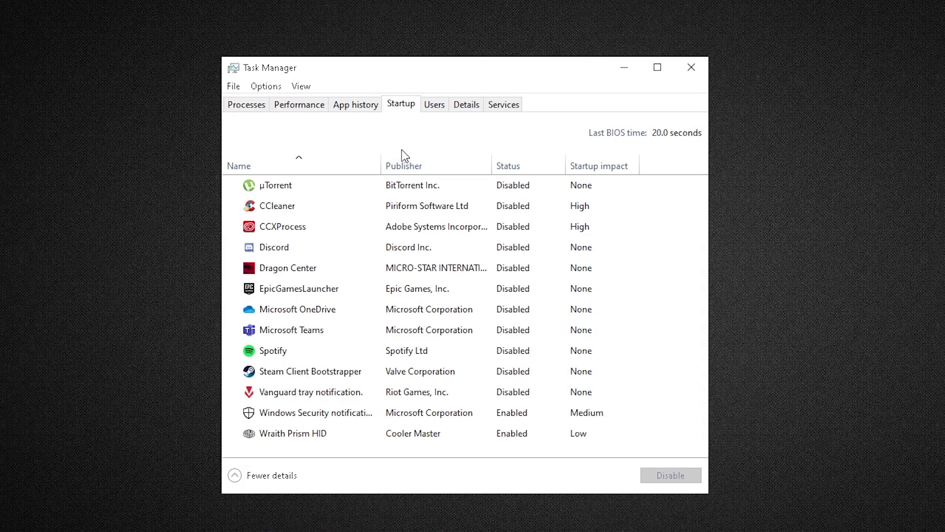
left_click(376, 206)
right_click(537, 205)
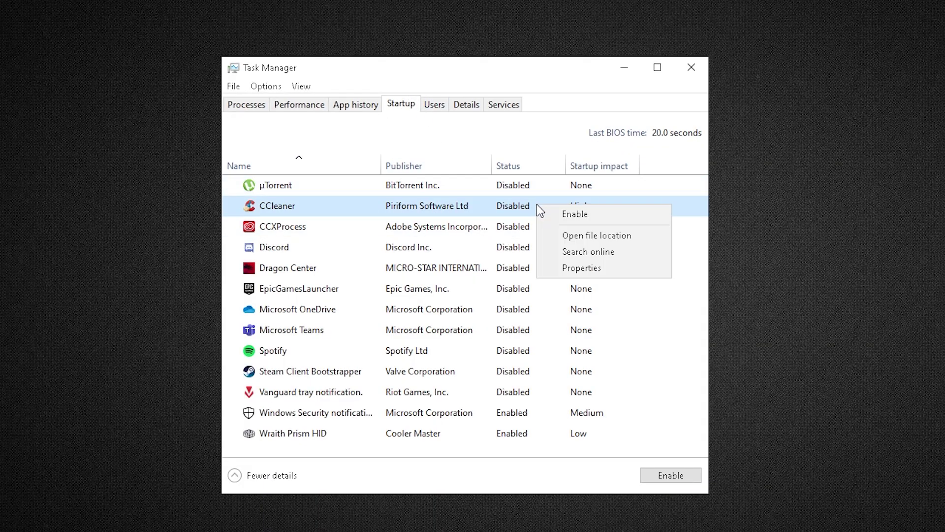
left_click(516, 212)
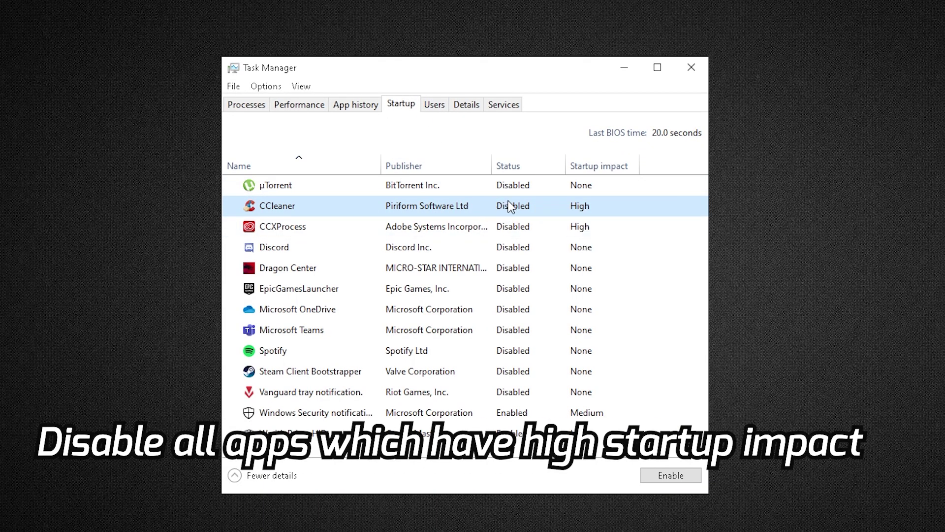
right_click(500, 211)
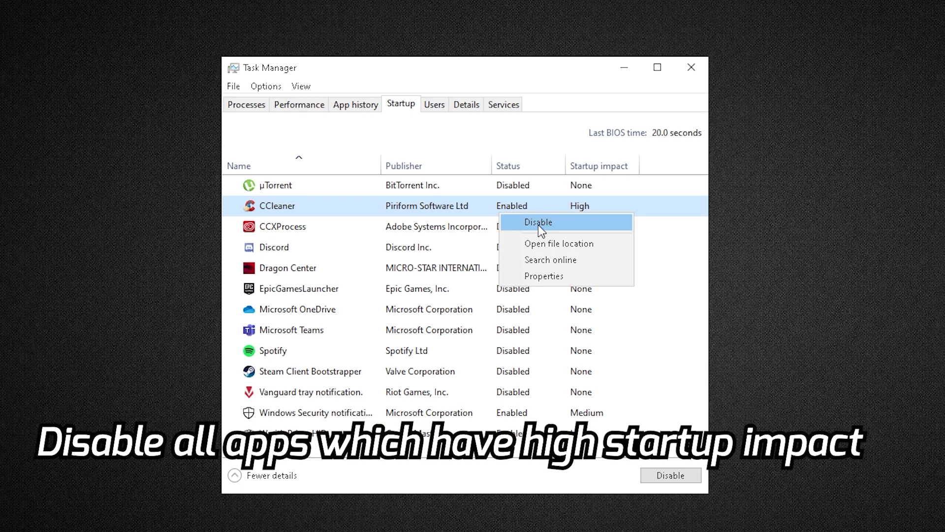
left_click(539, 223)
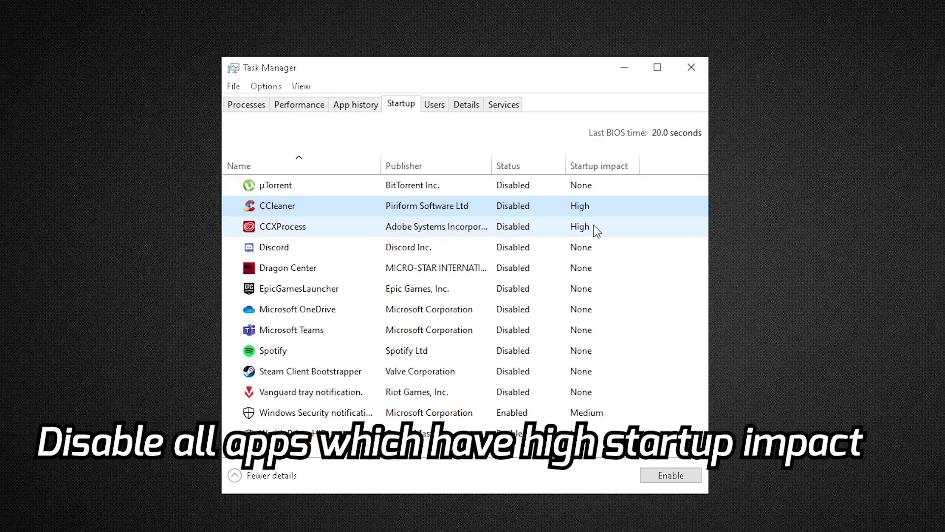
left_click(590, 232)
left_click(513, 211)
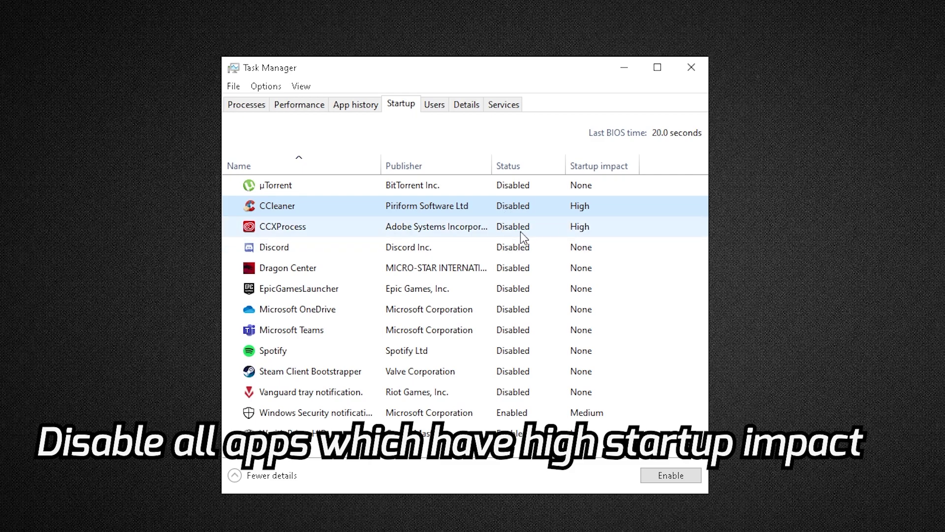